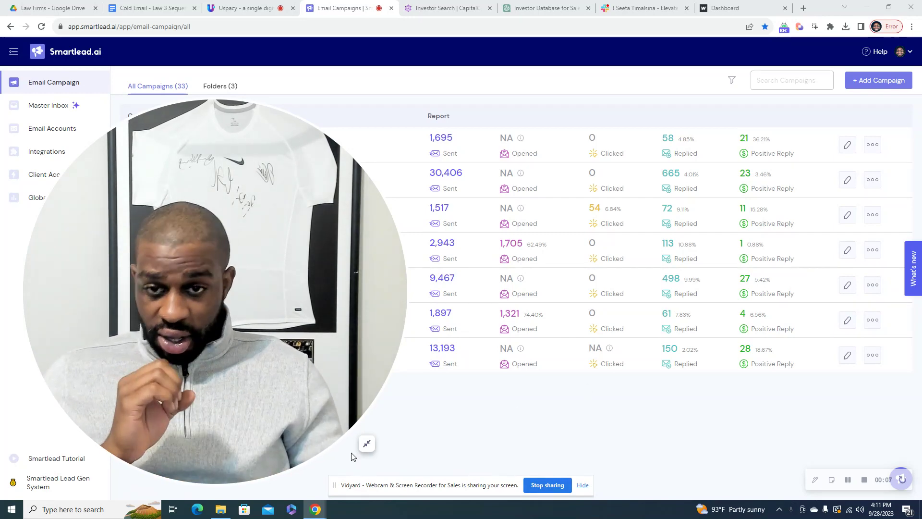
Create a new email campaign named 'CF -Law v1'.
click(366, 443)
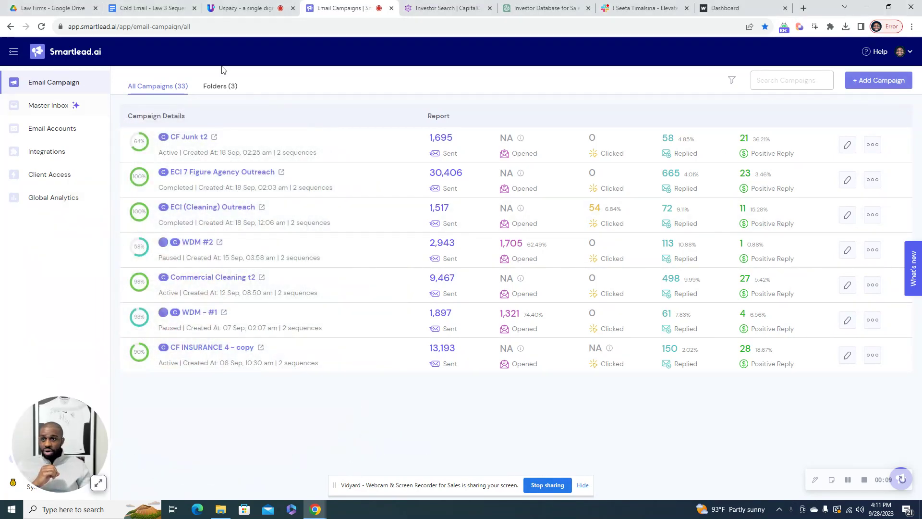
click(873, 82)
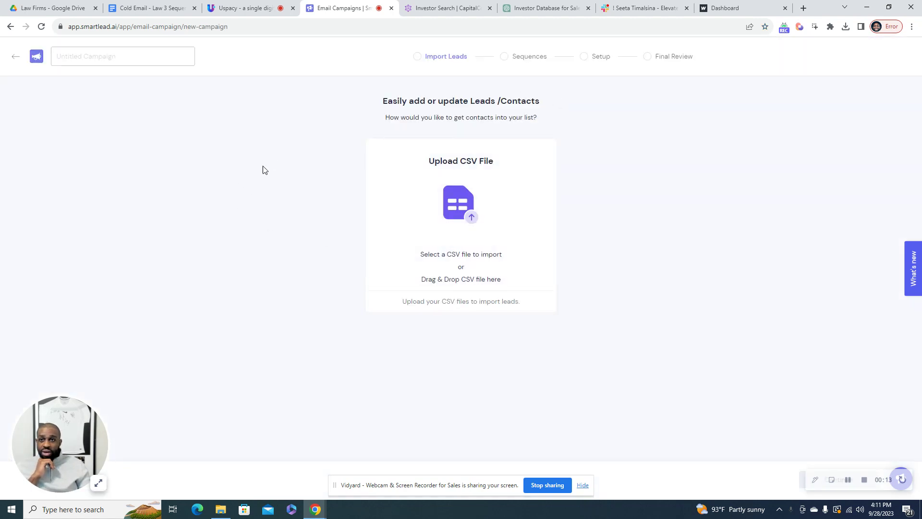
click(124, 55)
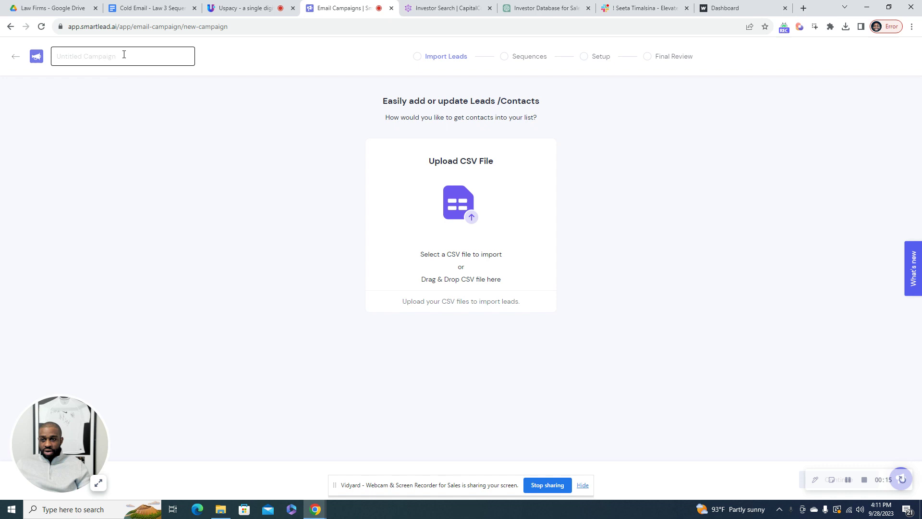
click(124, 54)
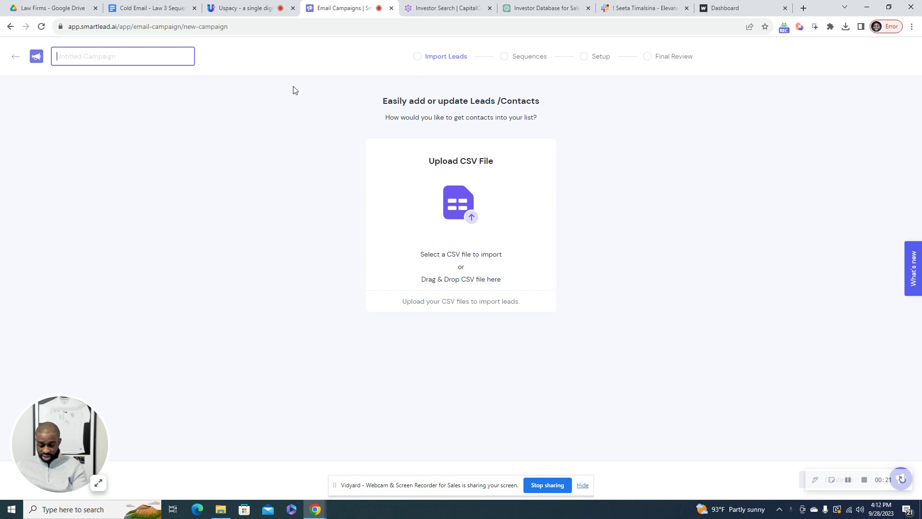
text(CF -)
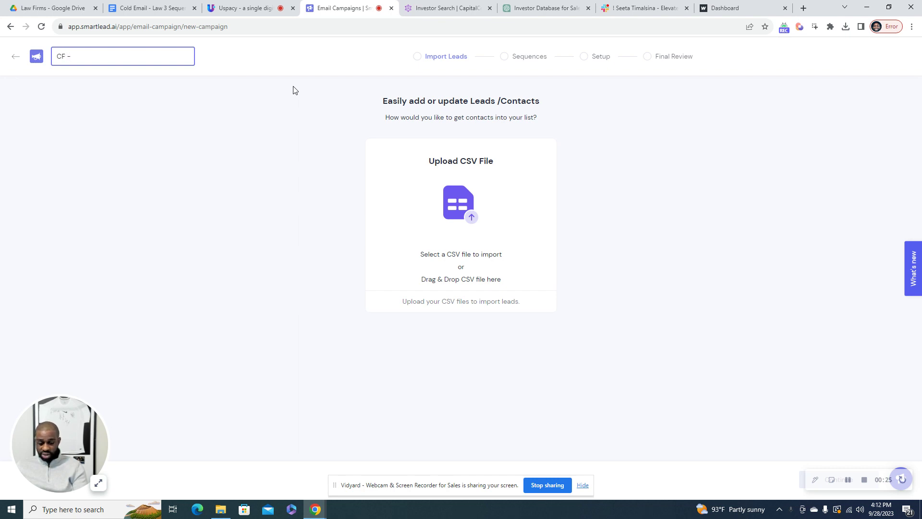
text(LAW)
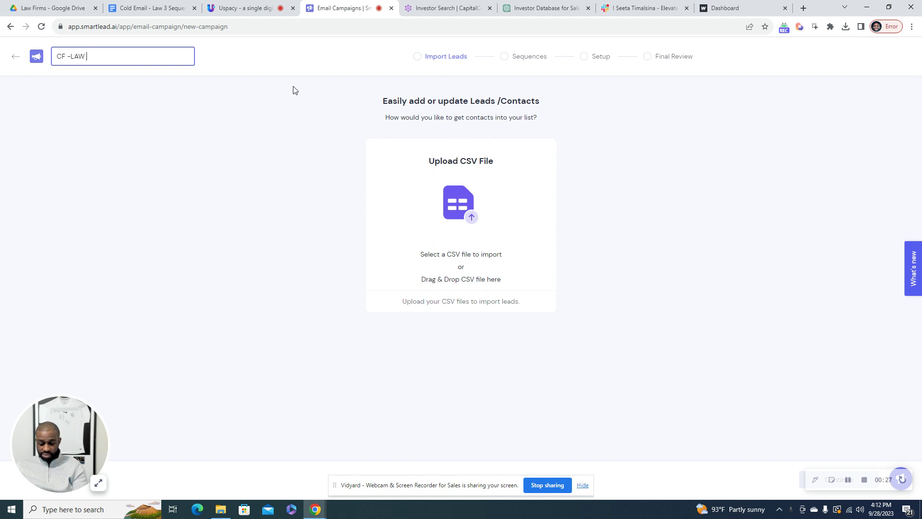
key(BackSpace)
key(BackSpace)
text(aw)
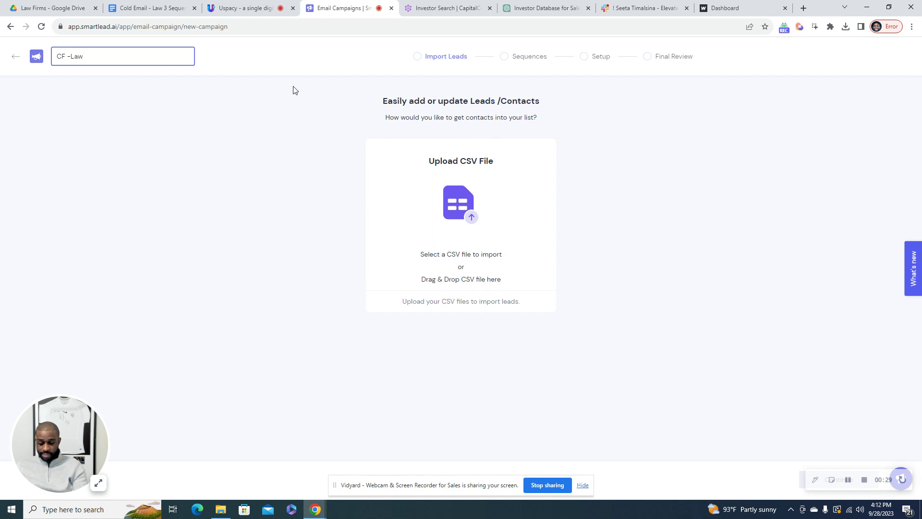
text( V)
text( v1)
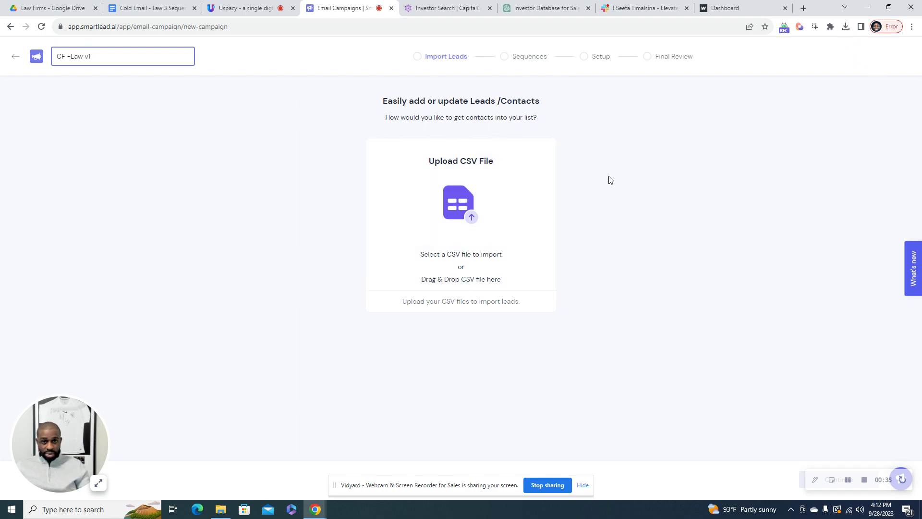
click(846, 27)
Upload 'Law All Clean - file1 (7).csv' and ignore leads that exist in another campaign.
drag(760, 72, 437, 250)
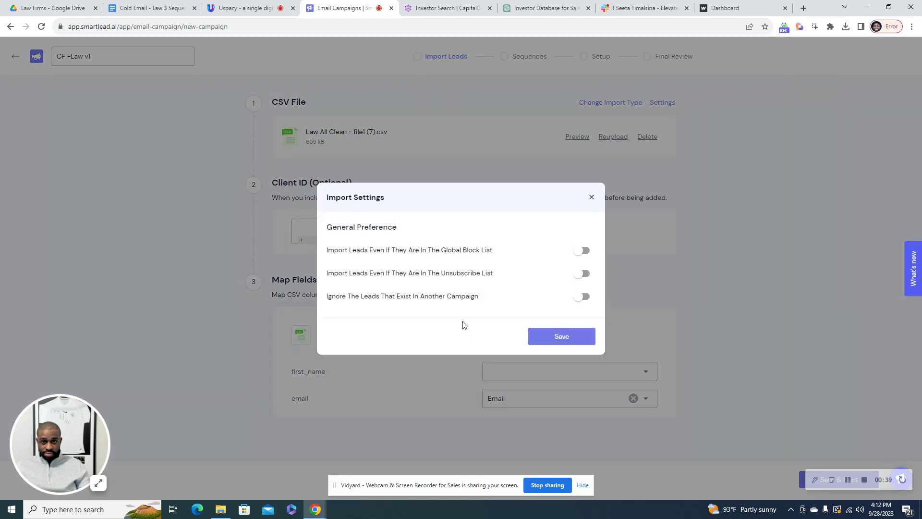
click(581, 298)
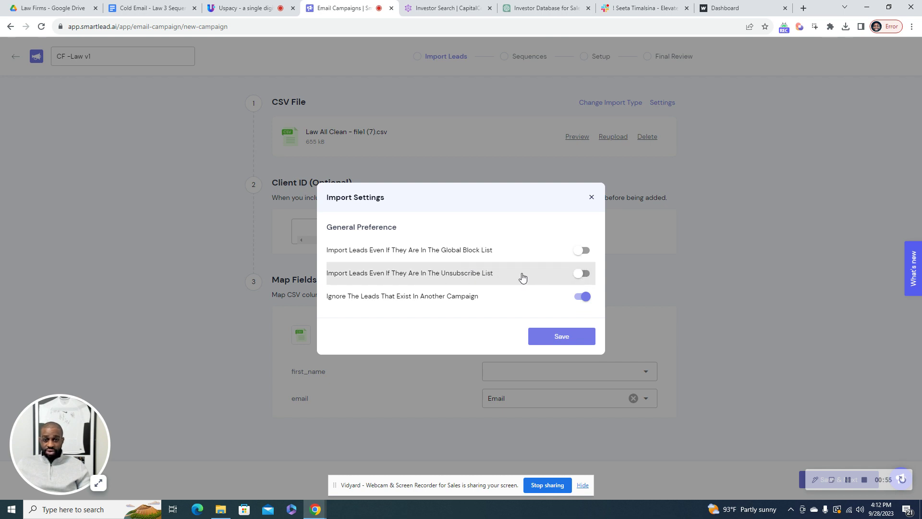
Save the import settings and assign the campaign to a client account.
click(562, 338)
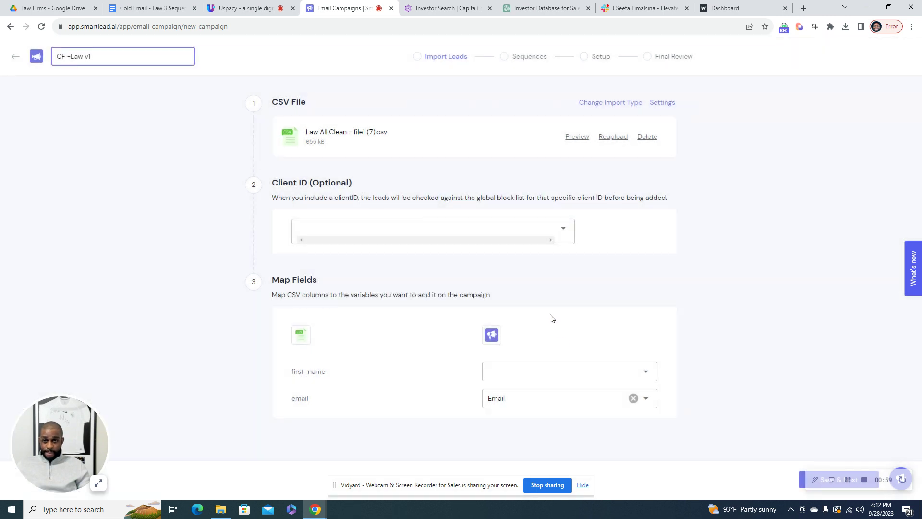
click(566, 235)
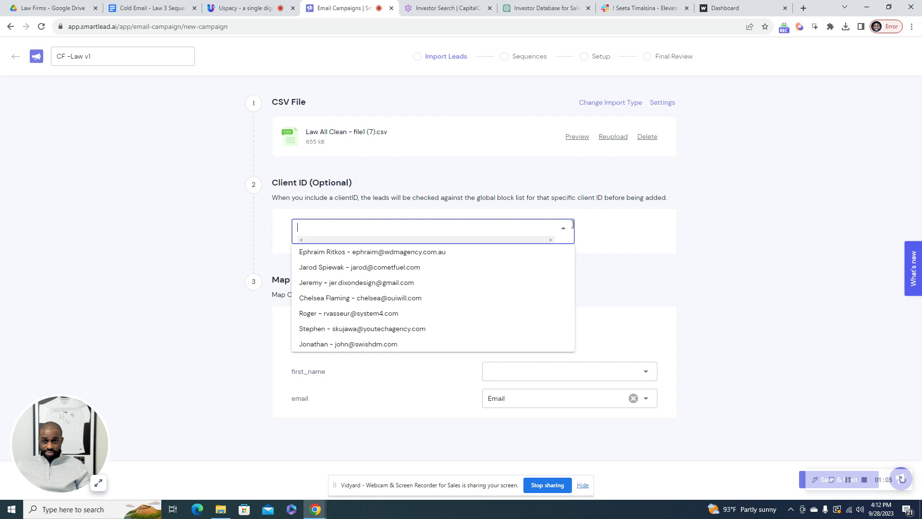
click(455, 267)
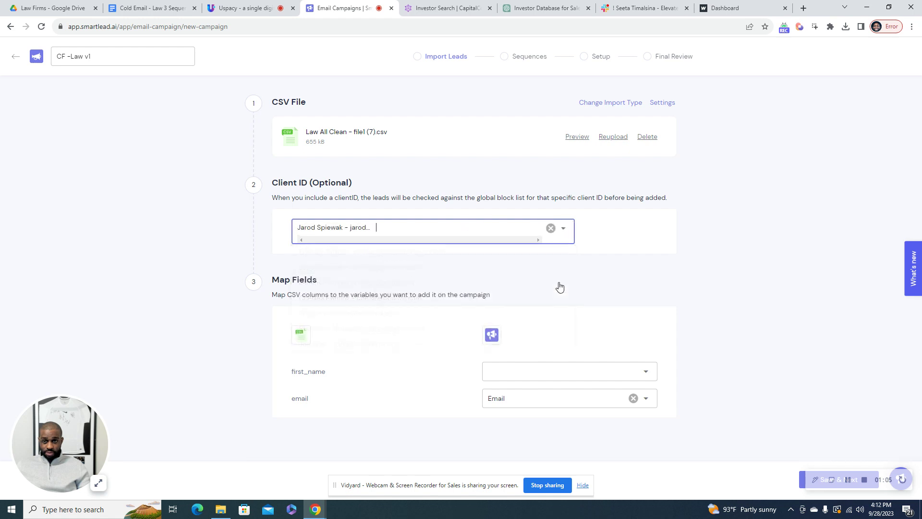
Map first_name to First Name and import the 19322 leads, dismissing the warnings.
click(646, 371)
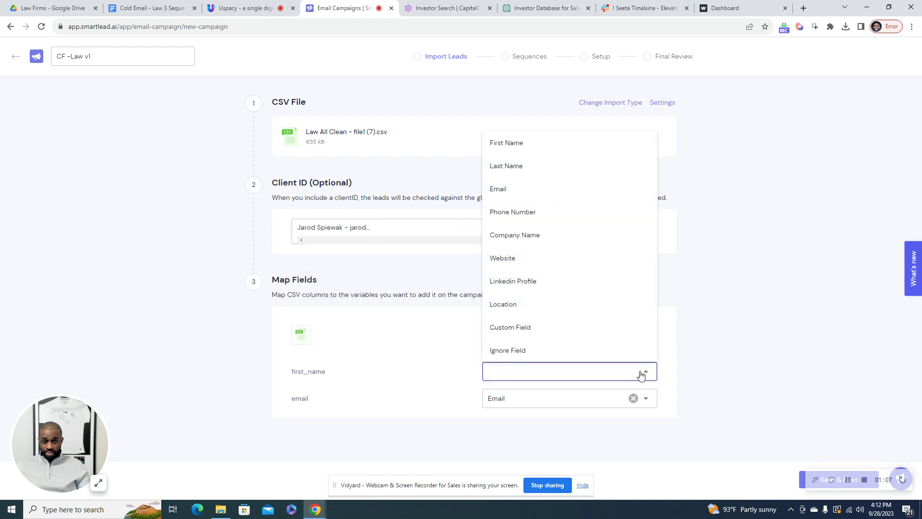
click(538, 147)
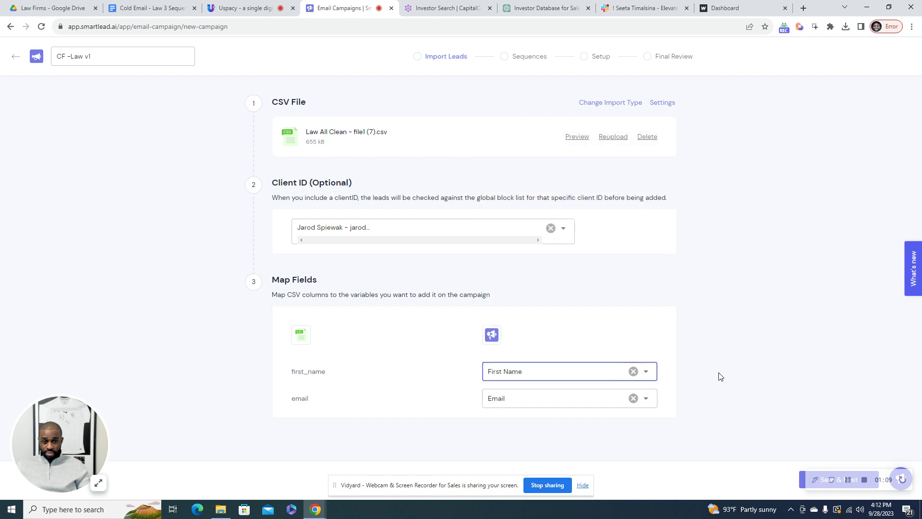
click(801, 482)
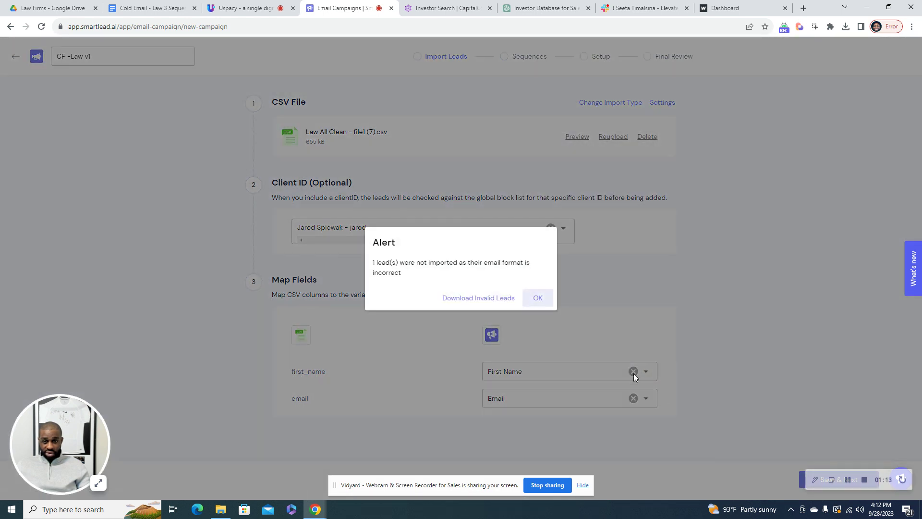
click(538, 299)
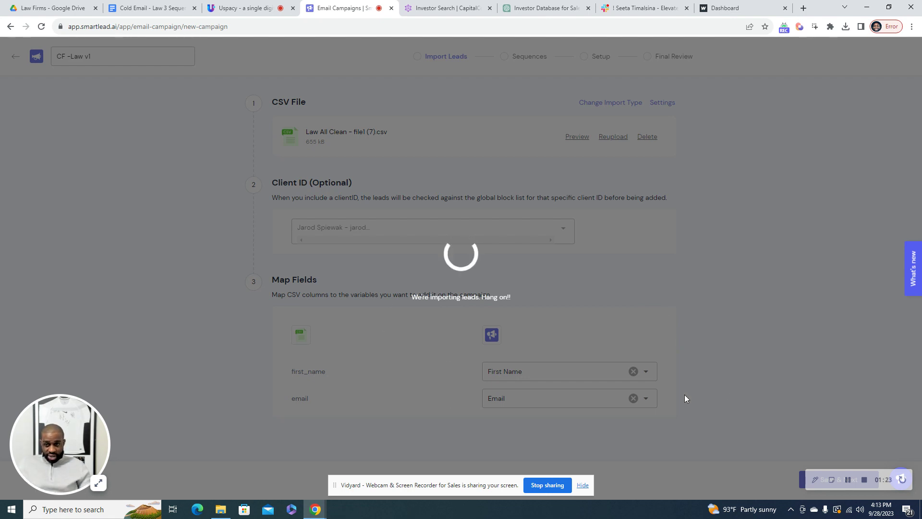
click(848, 481)
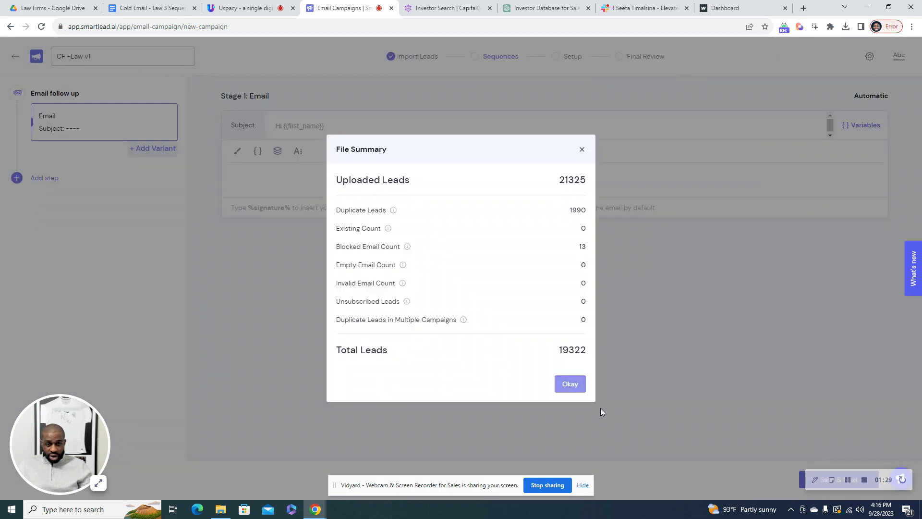
click(569, 385)
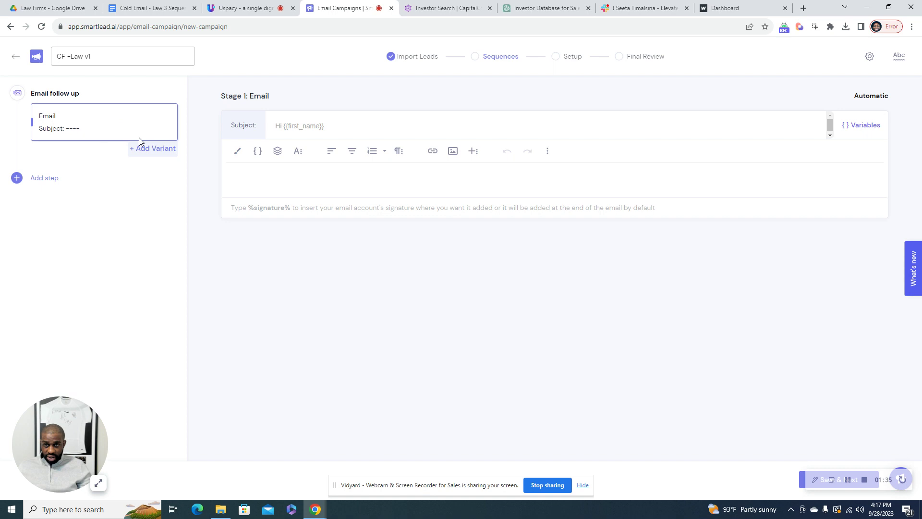
Select the whole first email in the 'Cold Email - Law 3 Sequence' document.
click(147, 5)
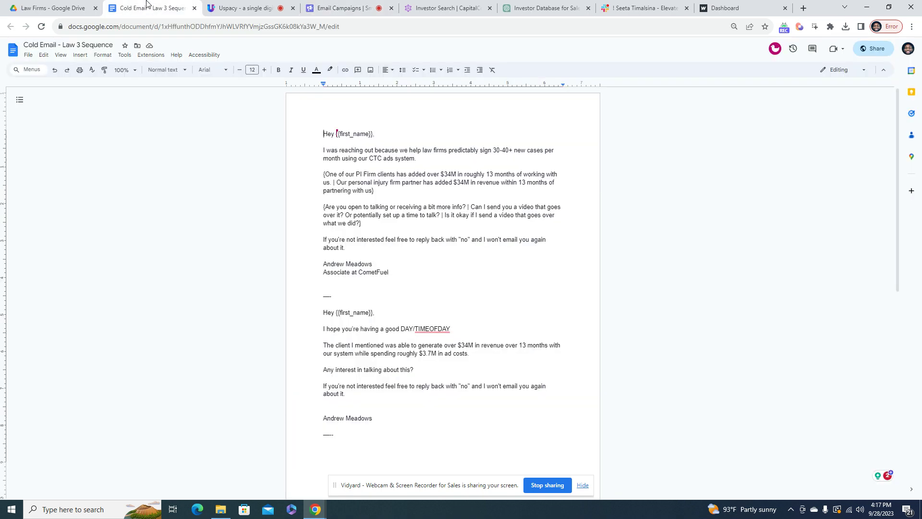
drag(381, 134, 317, 132)
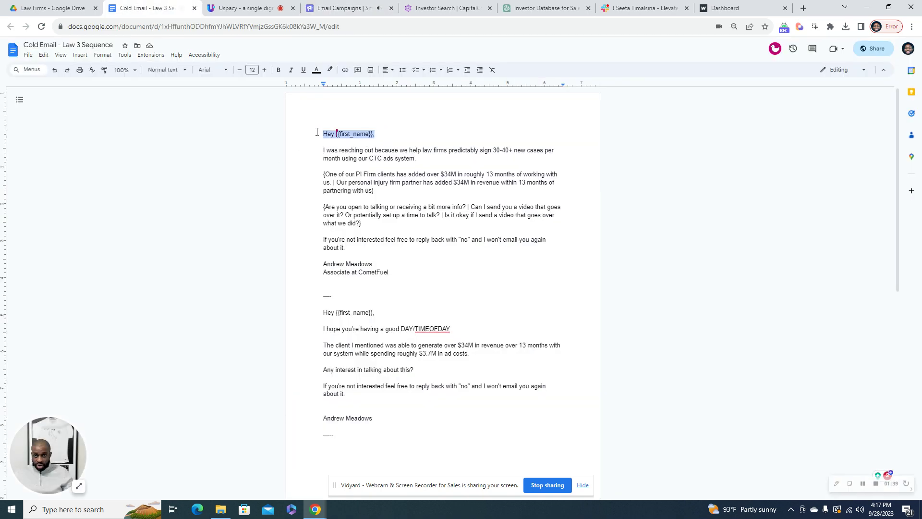
drag(401, 269, 309, 136)
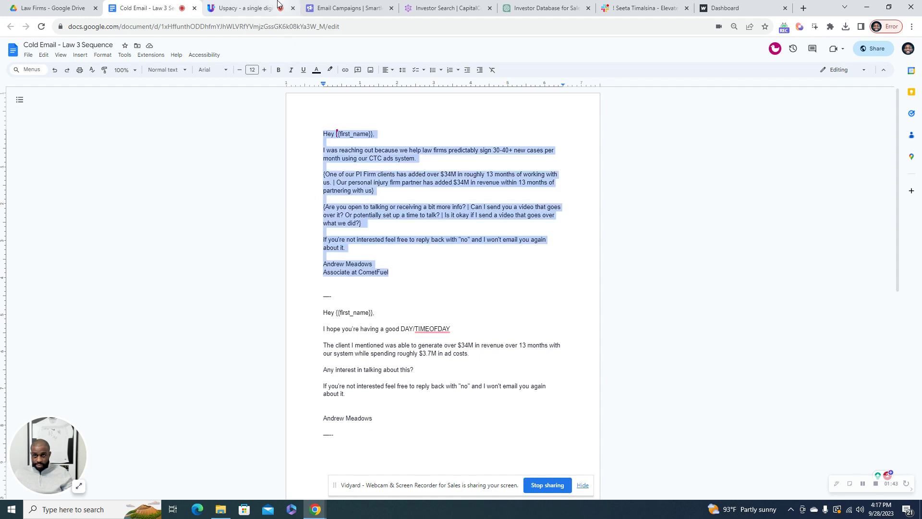
Paste the first email into the Stage 1 body and close the greeting's name variable with a brace.
click(331, 8)
click(309, 185)
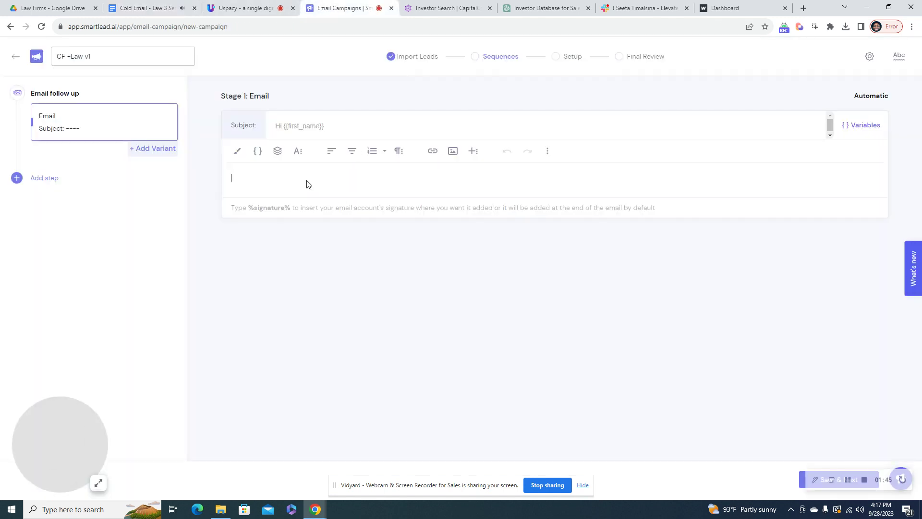
text(Hey {{first_name}},  I was reaching out because we help law firms predictably sign 30-40+ new cases per month using our CTC ads system.  {One of our PI Firm clients has added over $34M in roughly 13 months of working with us. | Our personal injury firm partner has added $34M in revenue within 13 months of partnering with us}  {Are you open to talking or receiving a bit more info? | Can I send you a video that goes over it? Or potentially set up a time to talk? | Is it okay if I send a video that goes over what we did?}  If you're not interested feel free to reply back with "no" and I won't email you again about it.  Andrew Meadows Associate at CometFuel)
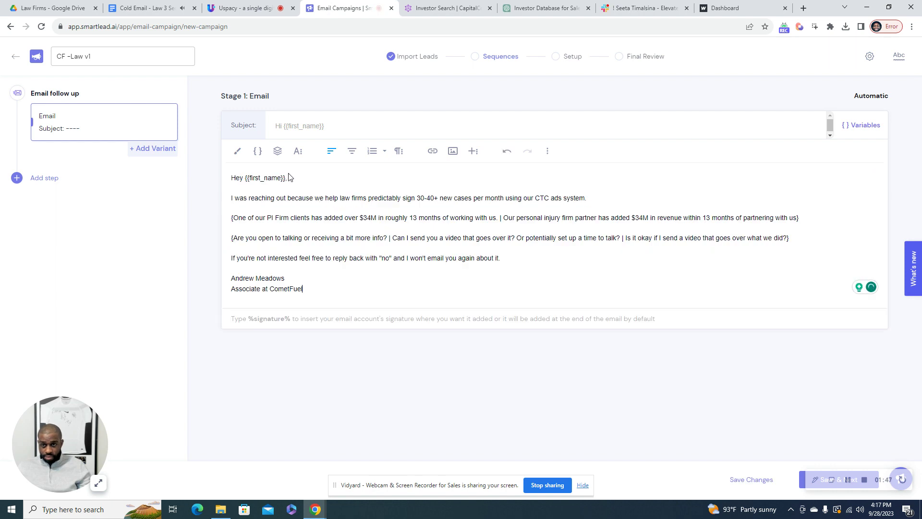
click(289, 182)
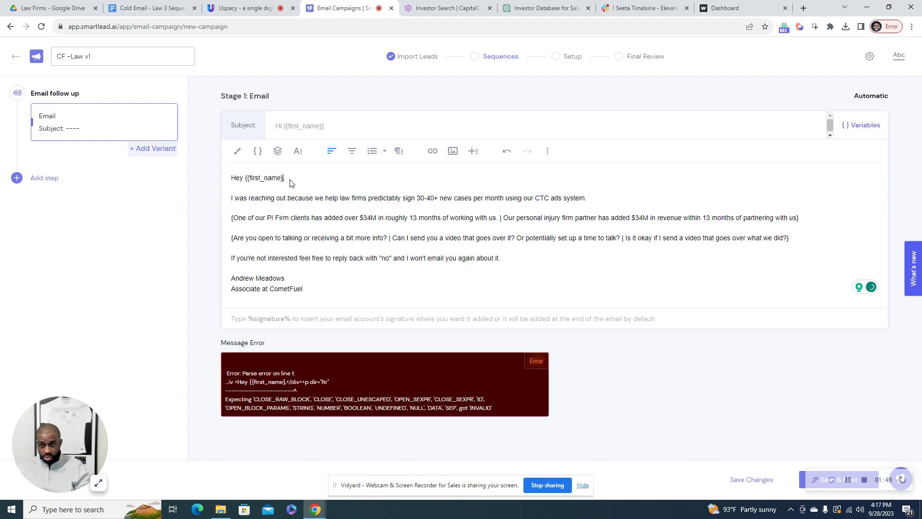
text(})
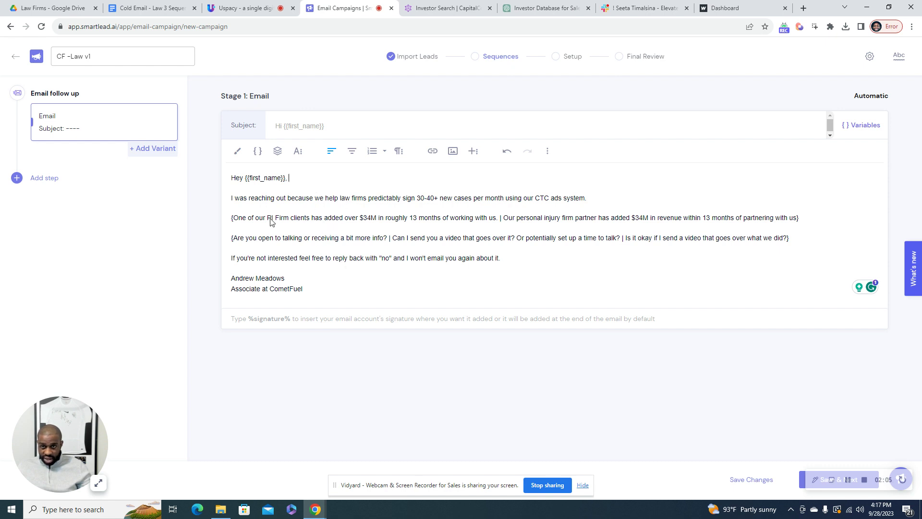
Review the third paragraph and both spintax phrasings of the proof line.
drag(232, 217, 380, 219)
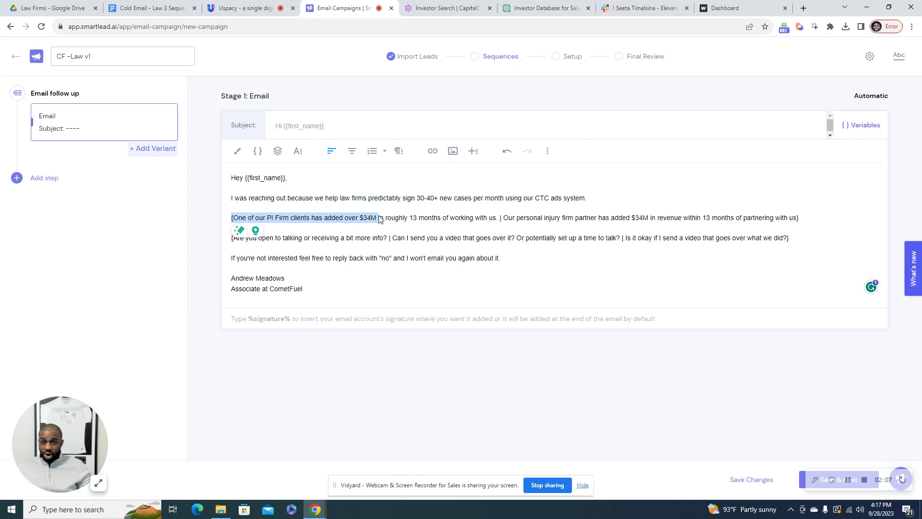
triple_click(422, 216)
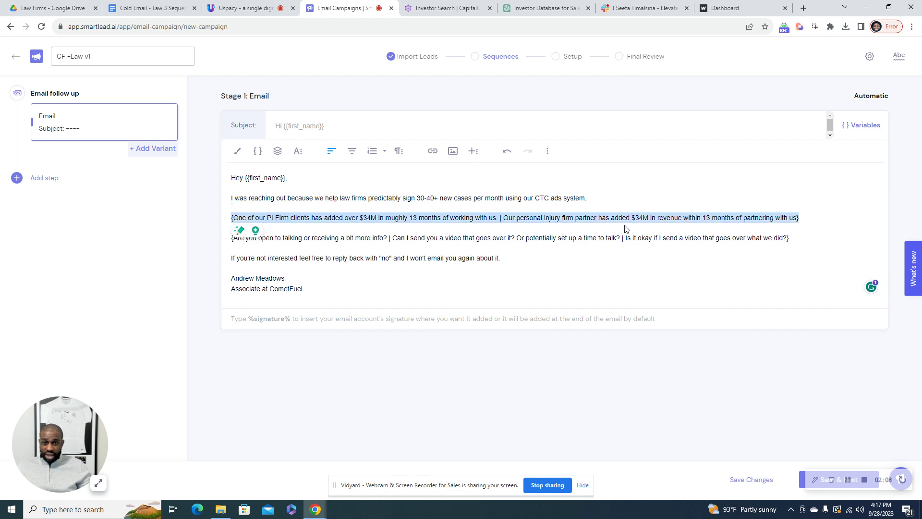
click(809, 224)
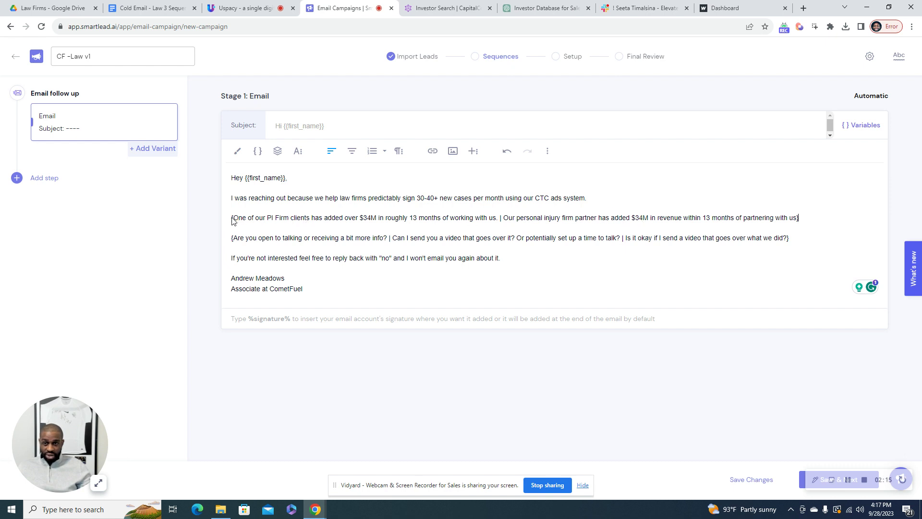
drag(232, 221, 797, 220)
click(508, 220)
click(798, 220)
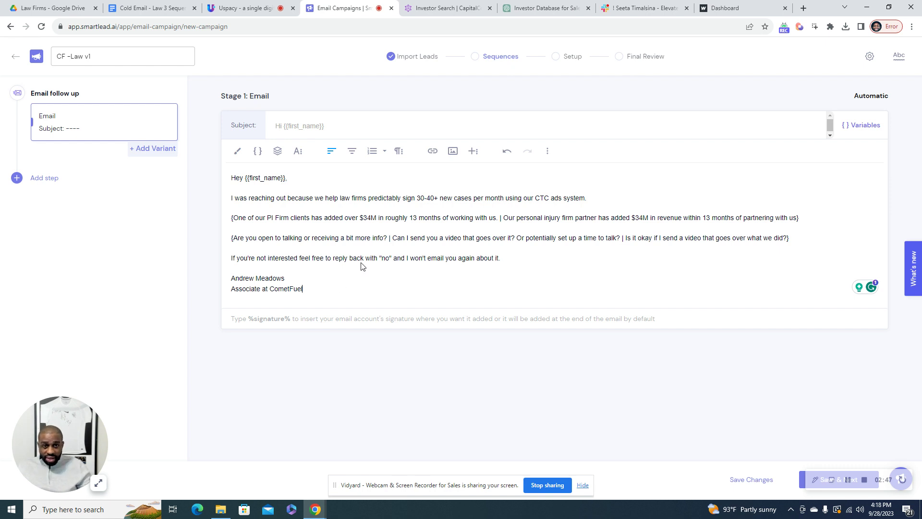
Wrap the signature title in braces with a 'Partner at CometFuel' alternative and save the sequence.
click(232, 288)
text({)
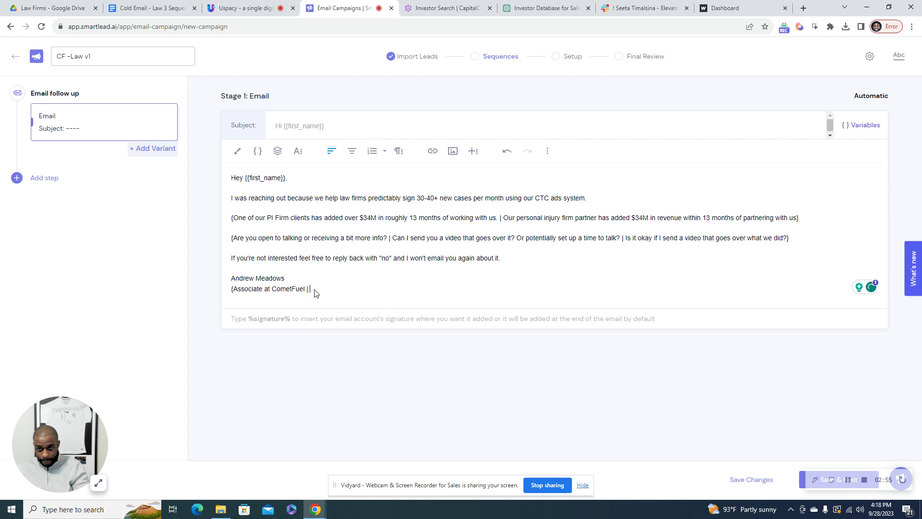
text(| Partner at CometFuel)
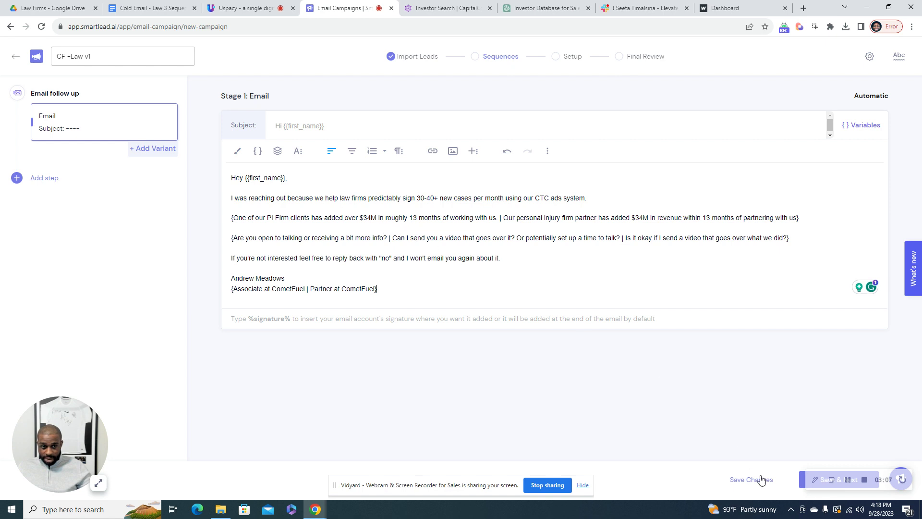
click(801, 484)
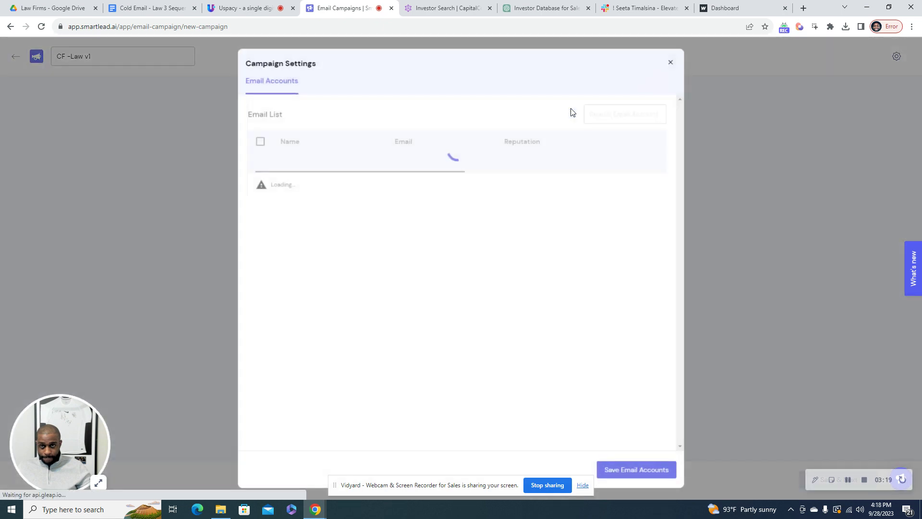
Attach the first sender account and schedule the start for Sep 29, 2023, Pacific/Niue time.
click(260, 165)
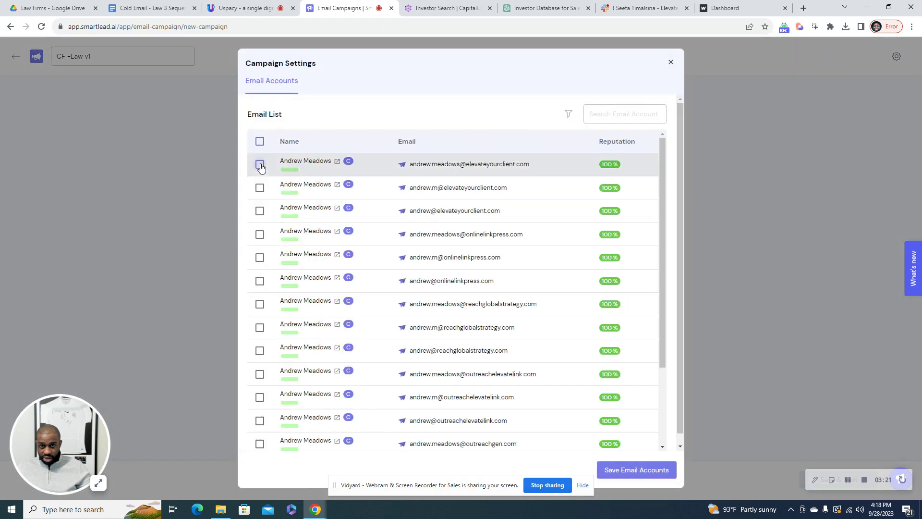
click(642, 470)
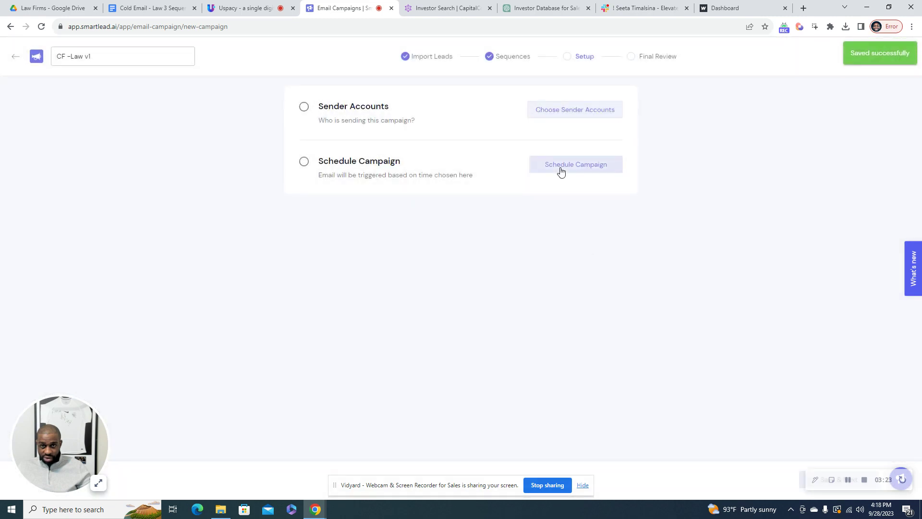
click(563, 174)
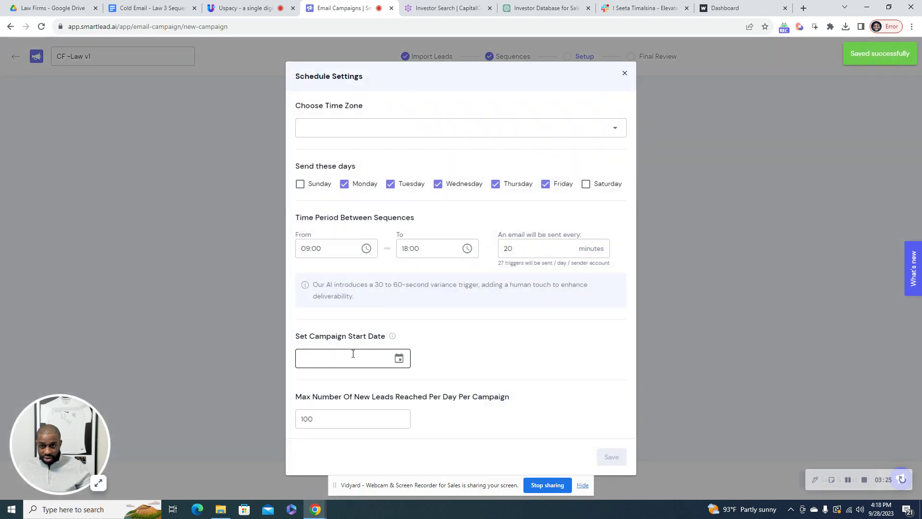
click(353, 354)
click(437, 403)
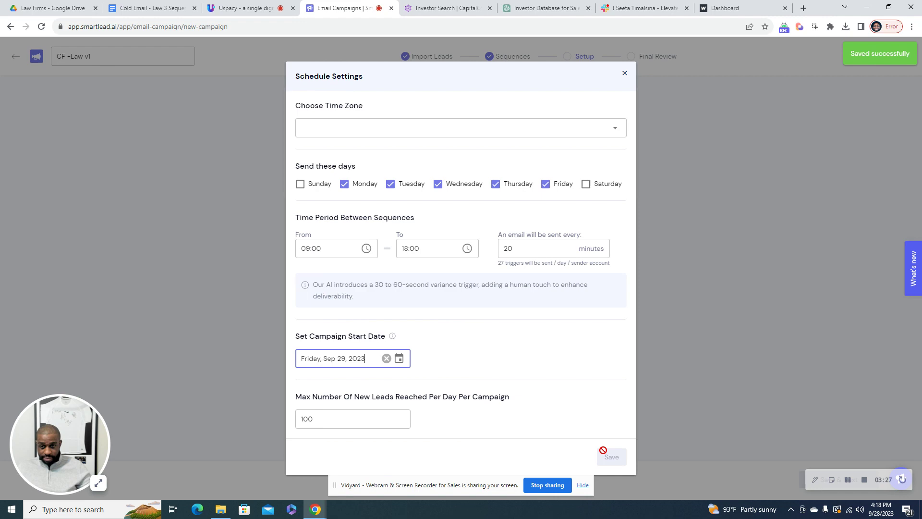
click(464, 129)
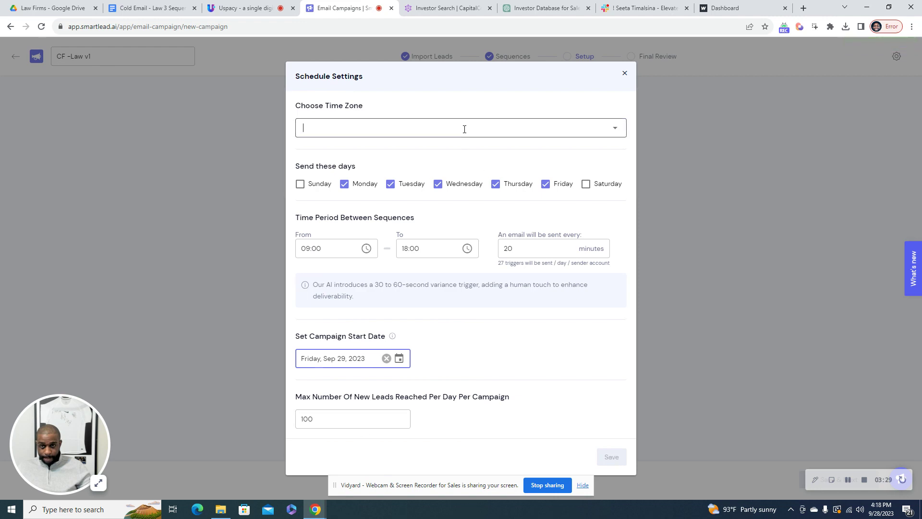
click(441, 192)
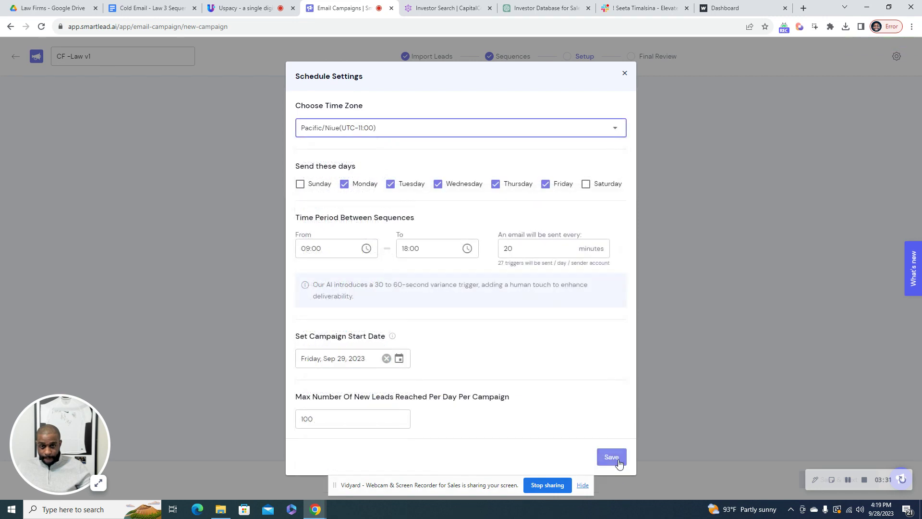
click(618, 459)
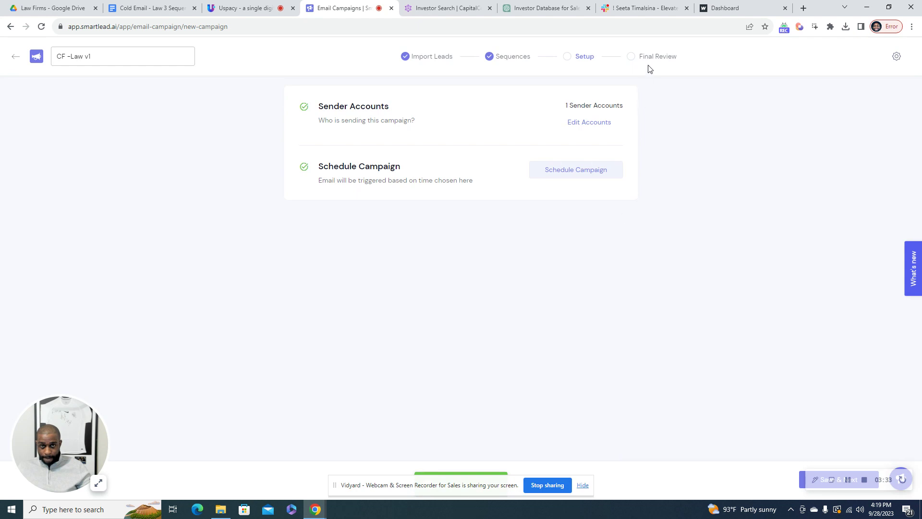
Open Final Review and preview the second, third and fourth leads' emails.
click(802, 481)
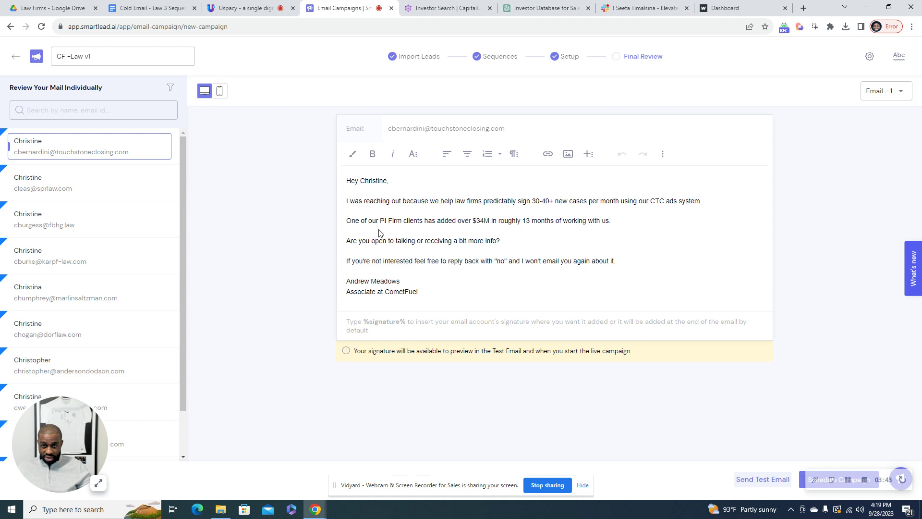
click(131, 199)
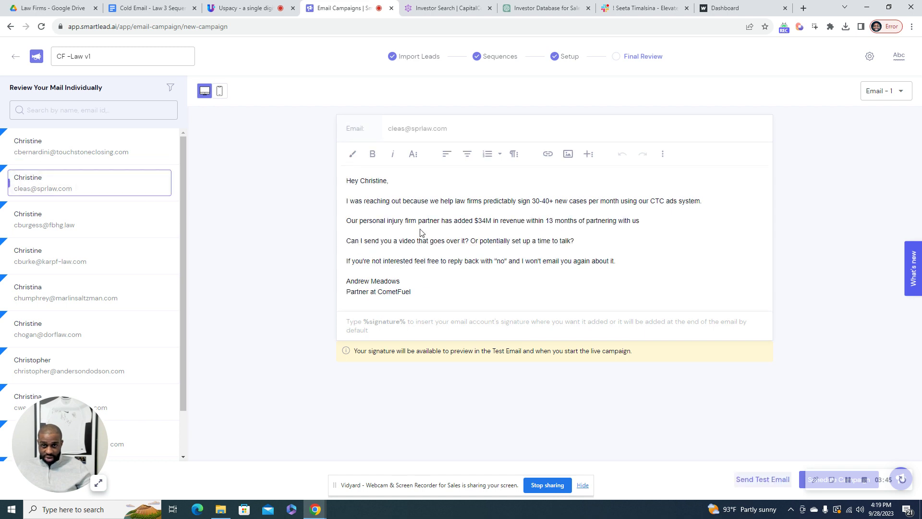
click(92, 219)
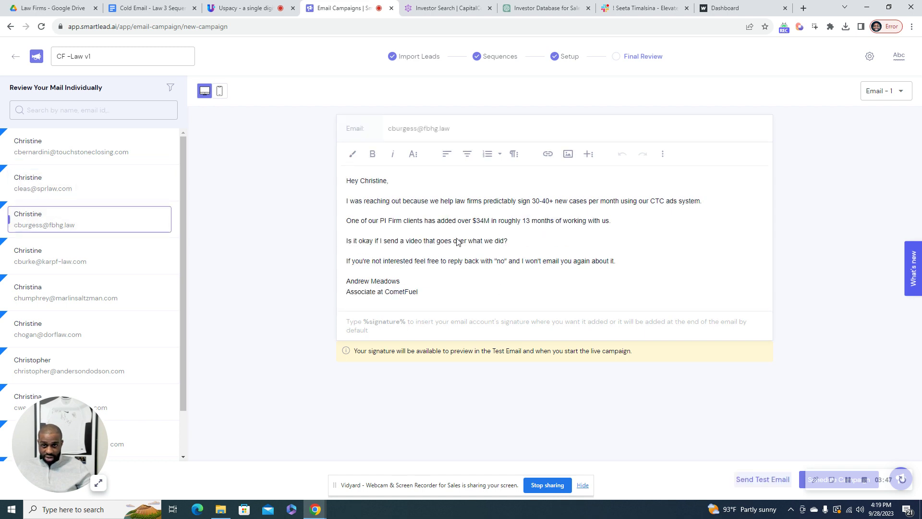
click(117, 259)
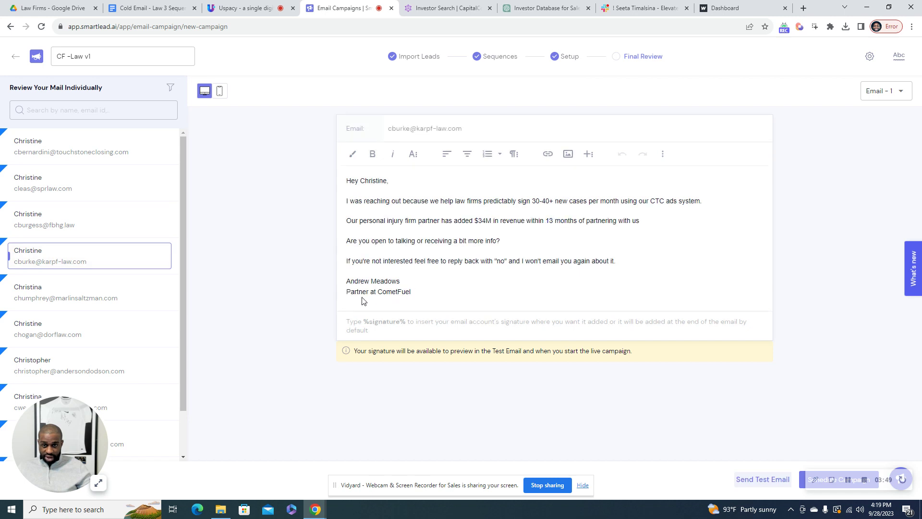
Write the Stage 1 subject 'Hey {{first_name}} - question about more cases'.
click(497, 60)
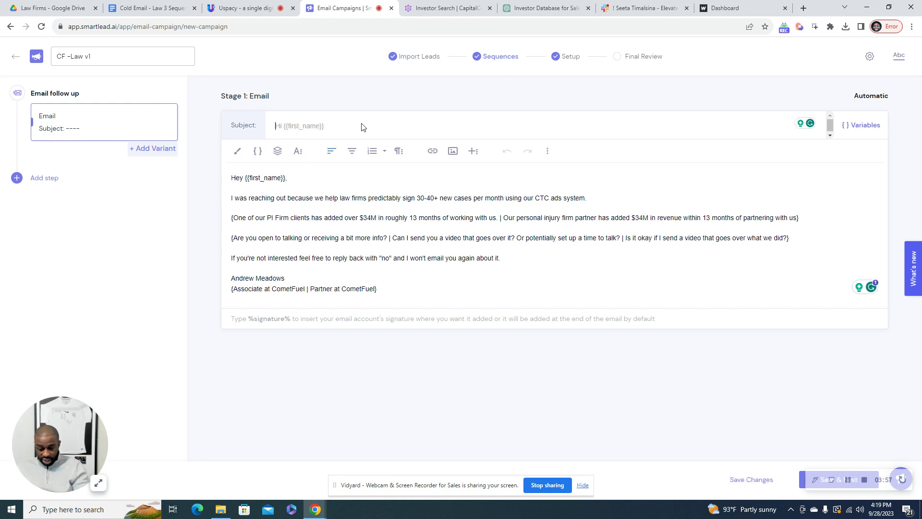
text(H)
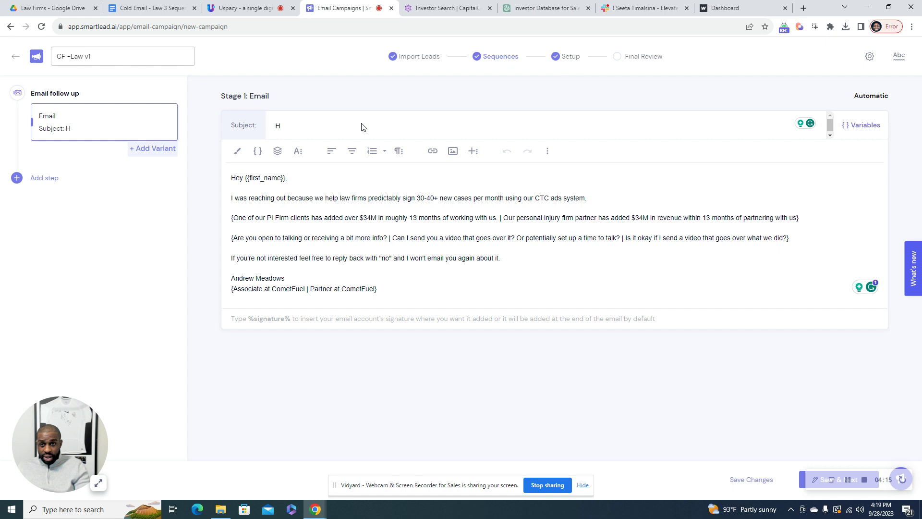
key(BackSpace)
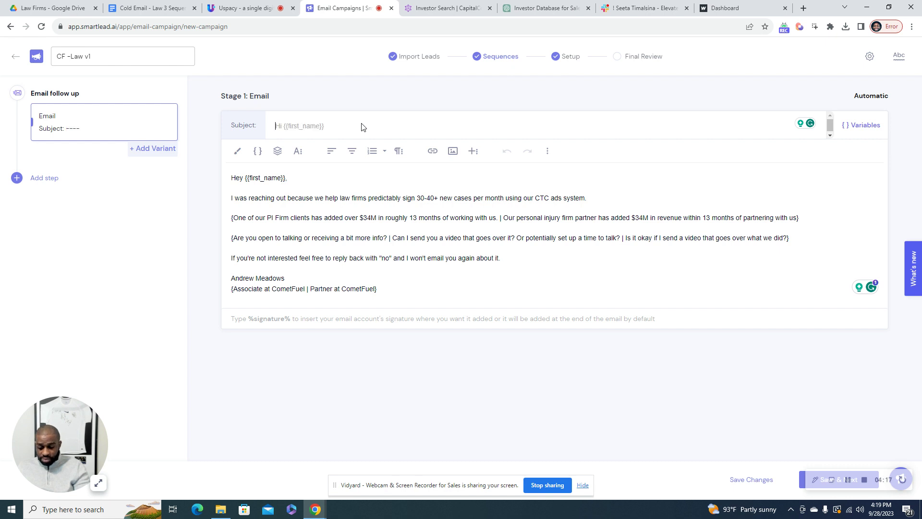
text(Hey)
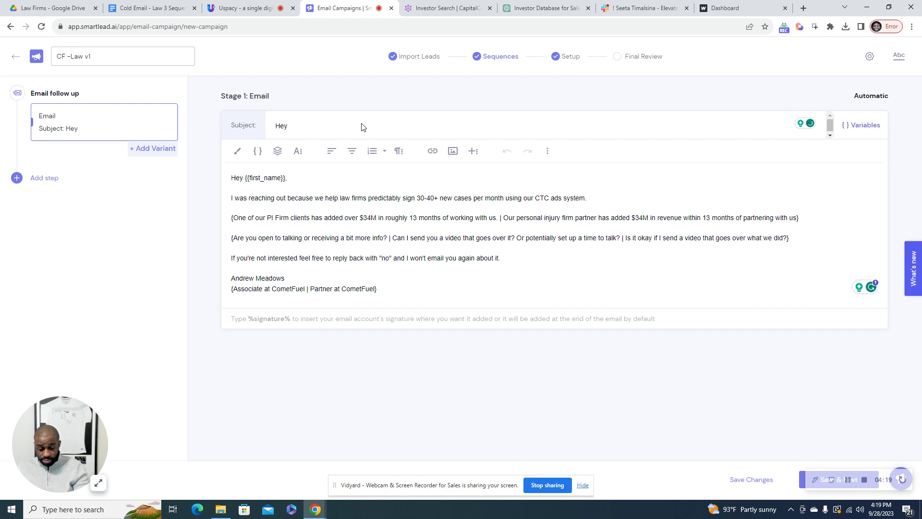
text( {{)
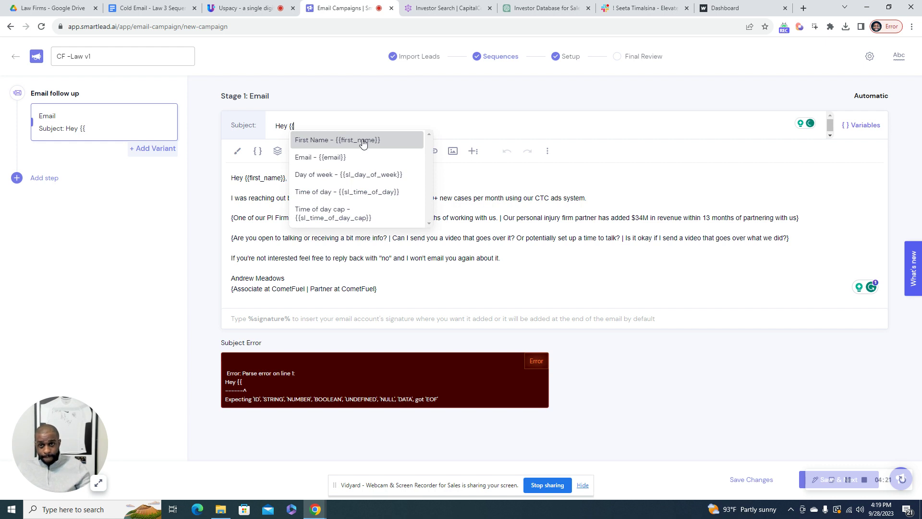
click(363, 140)
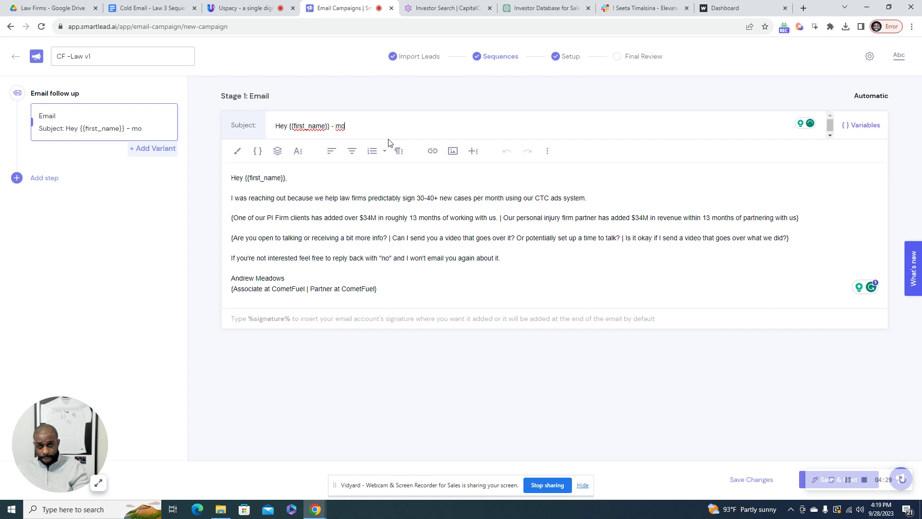
key(BackSpace)
key(BackSpace)
text(question about more cas)
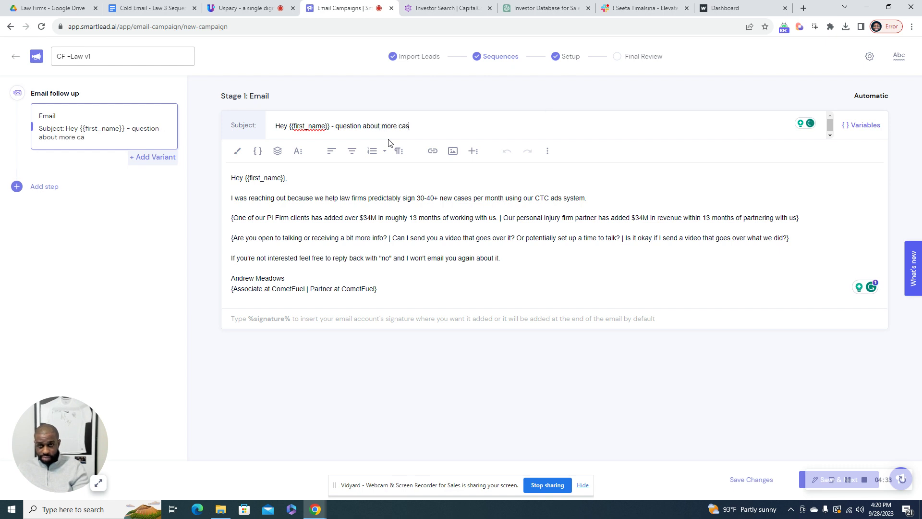
text(es)
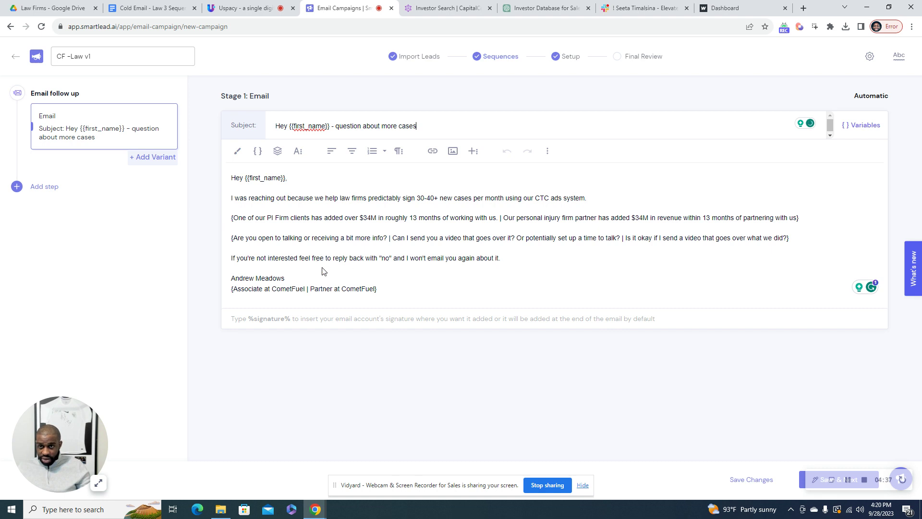
click(47, 189)
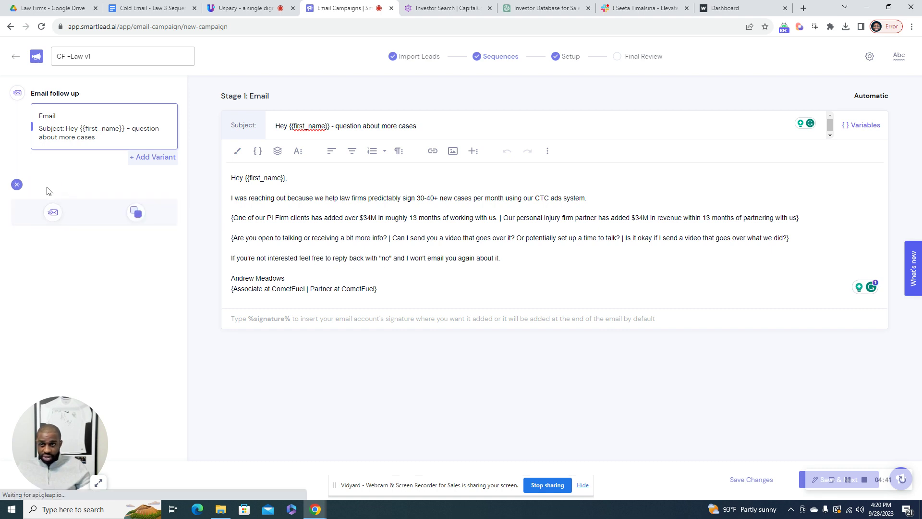
click(54, 215)
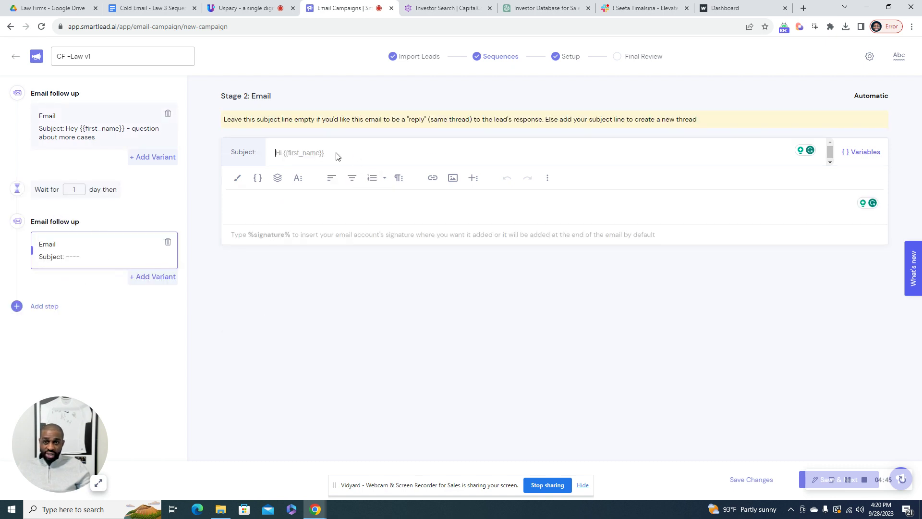
click(362, 152)
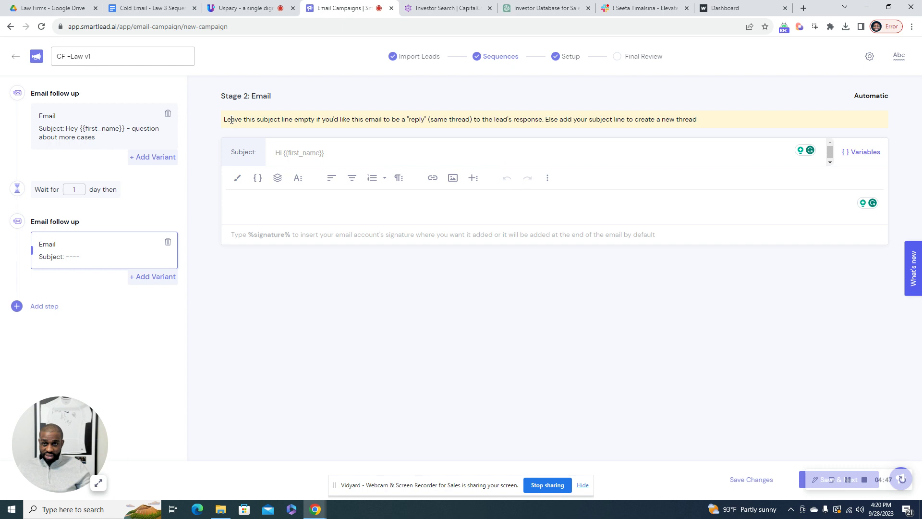
drag(231, 120, 476, 121)
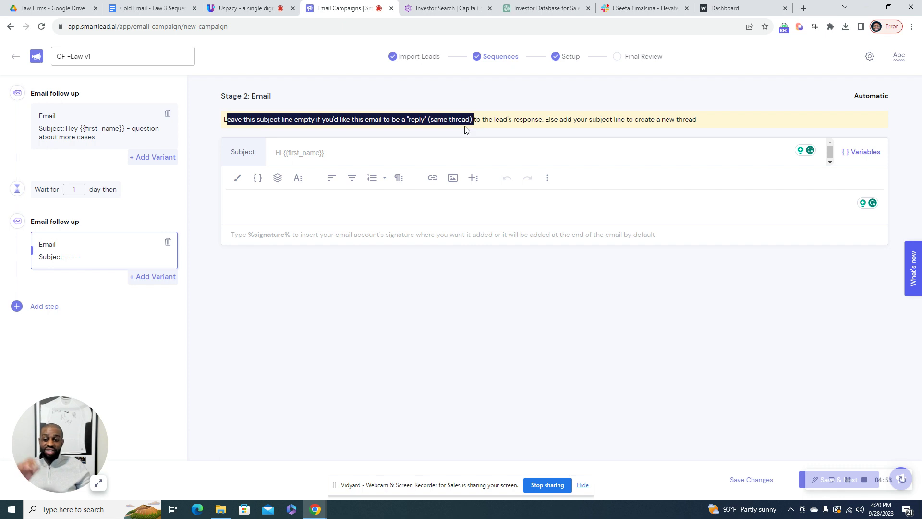
click(627, 129)
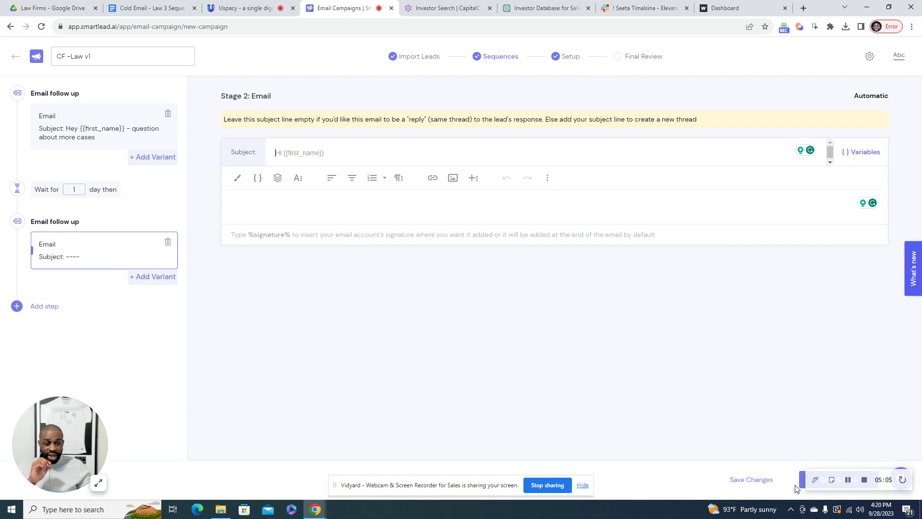
Pause the recording and search Gmail for the contact's e-mail address.
click(849, 481)
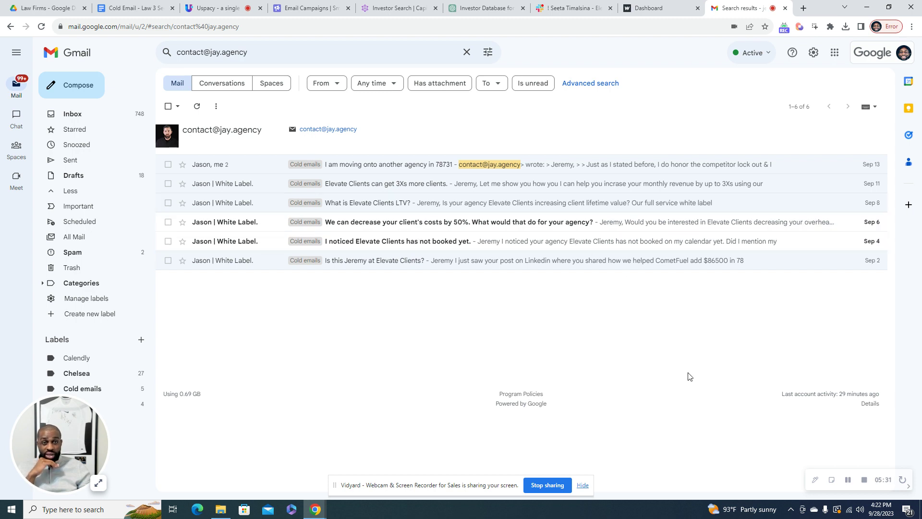
Paste the second email from the Law 3 Sequence doc into the empty Stage 2 body.
click(311, 8)
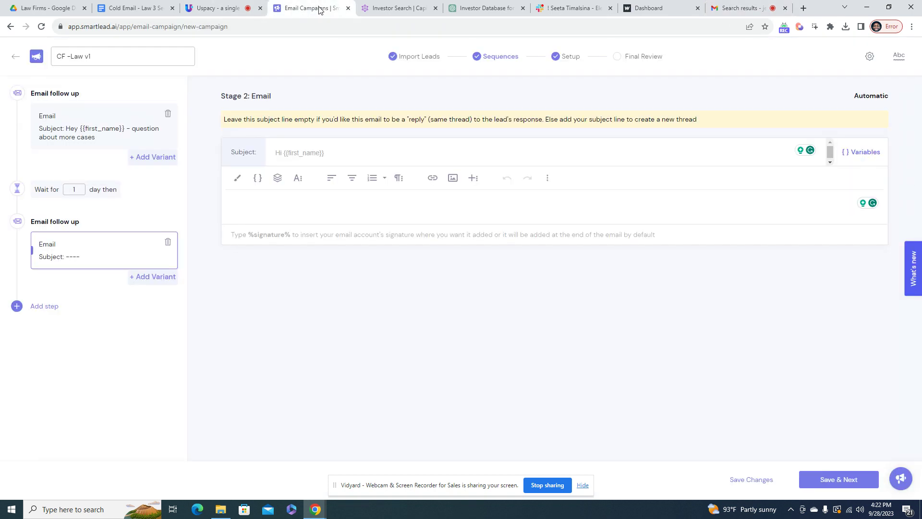
click(306, 214)
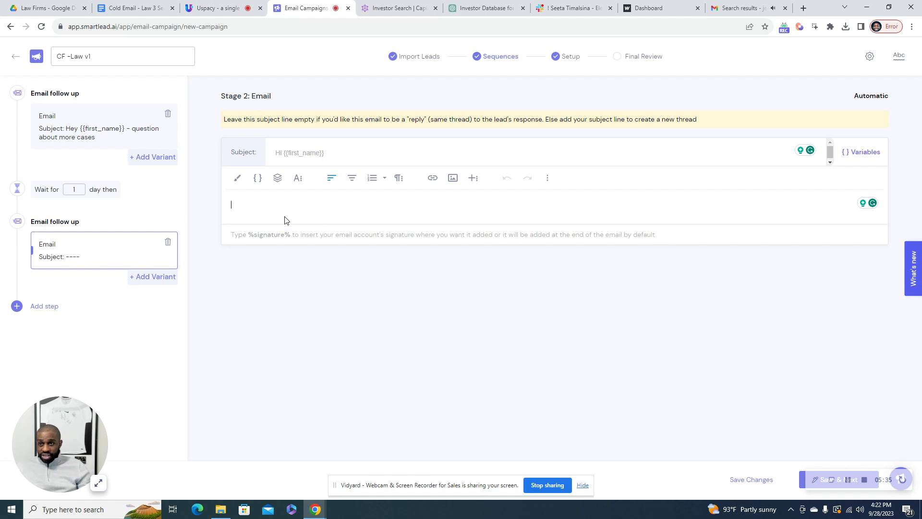
click(132, 8)
drag(376, 421, 322, 316)
key(ctrl+c)
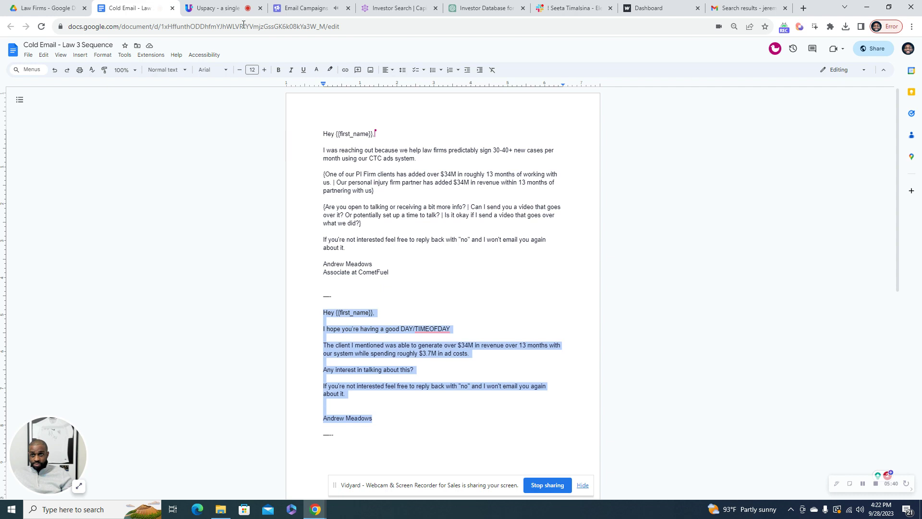
click(305, 8)
key(ctrl+v)
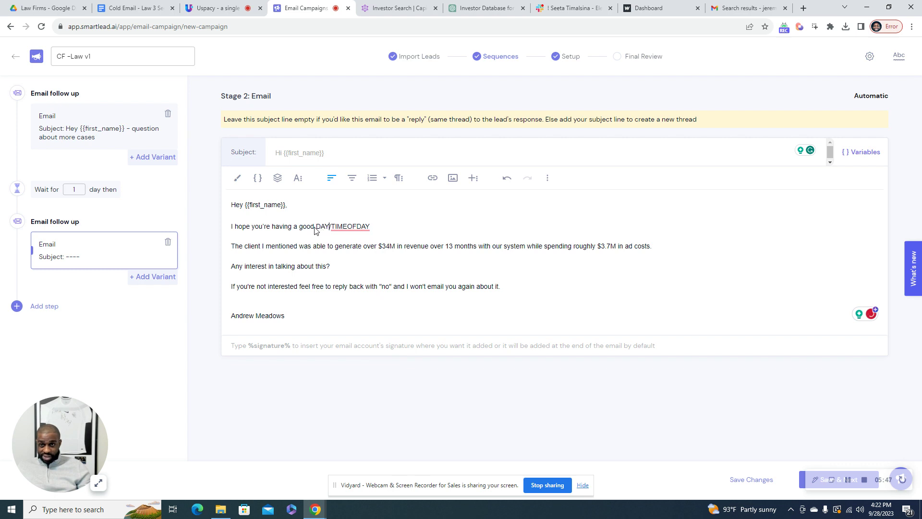
Replace DAY/TIMEOFDAY with the {{sl_day_of_week}} and {{sl_time_of_day}} variables, ending with a period.
drag(319, 228, 404, 228)
key(BackSpace)
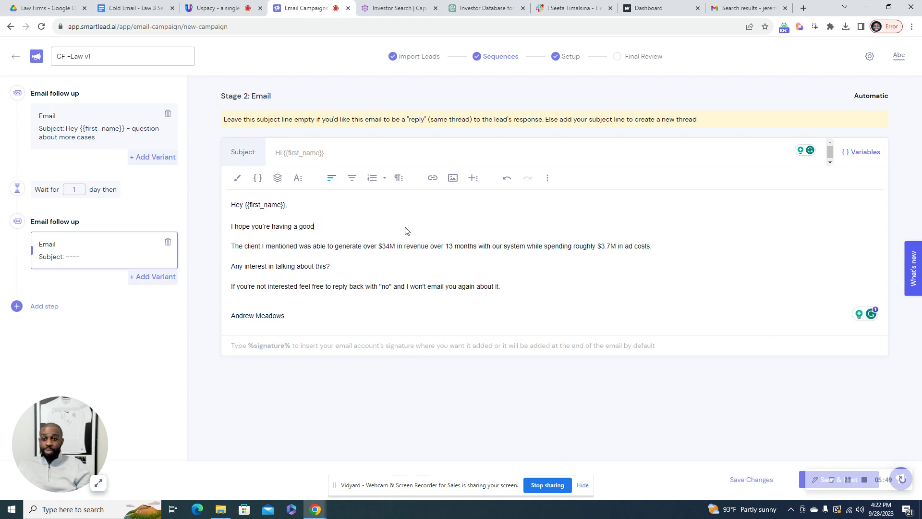
key(ctrl+z)
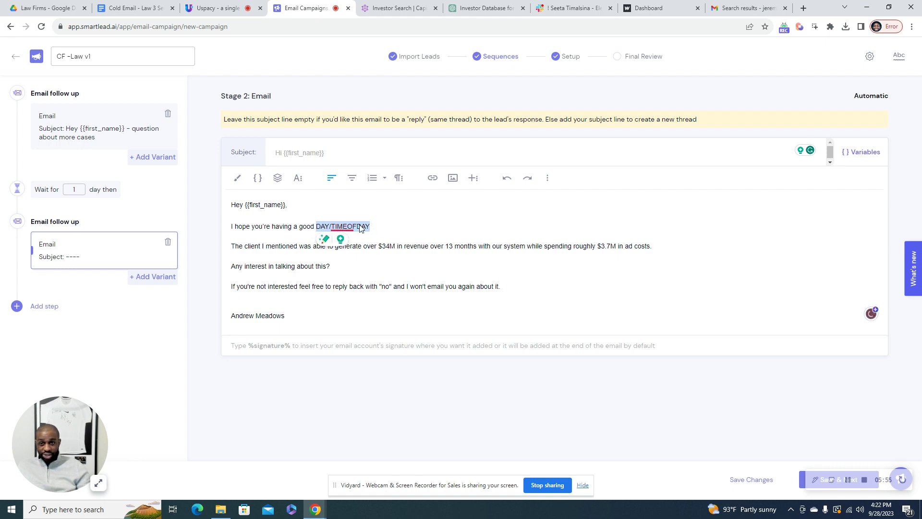
click(384, 229)
key(BackSpace)
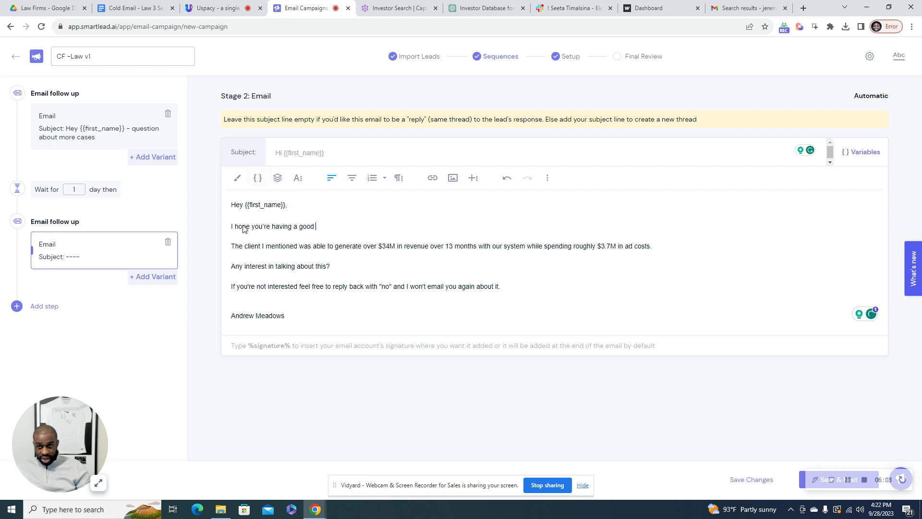
click(258, 179)
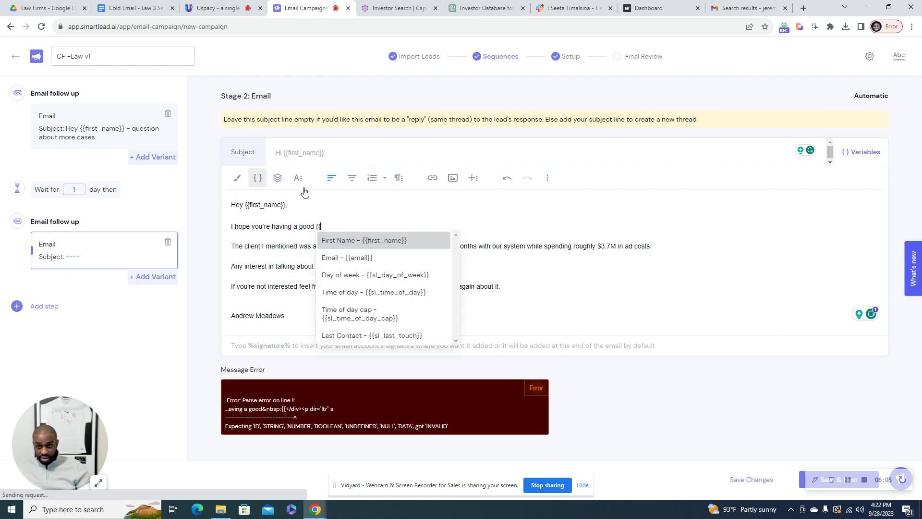
click(361, 276)
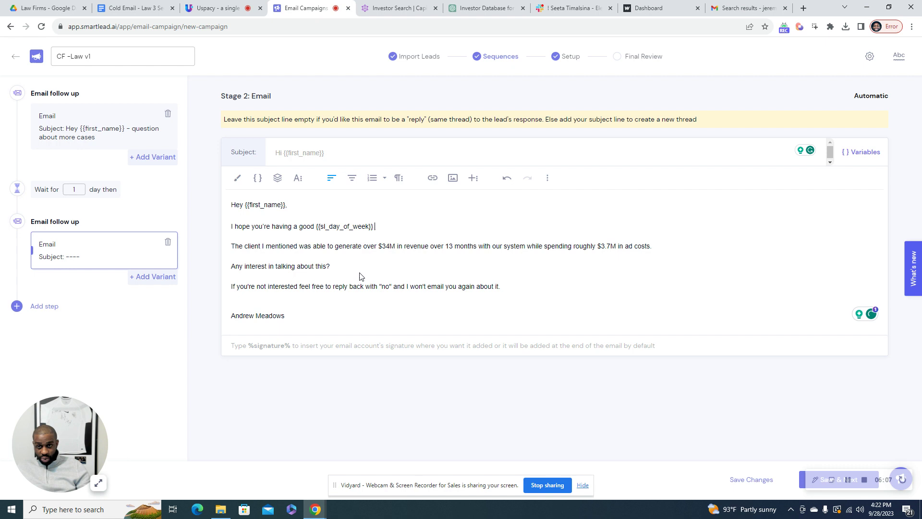
click(258, 179)
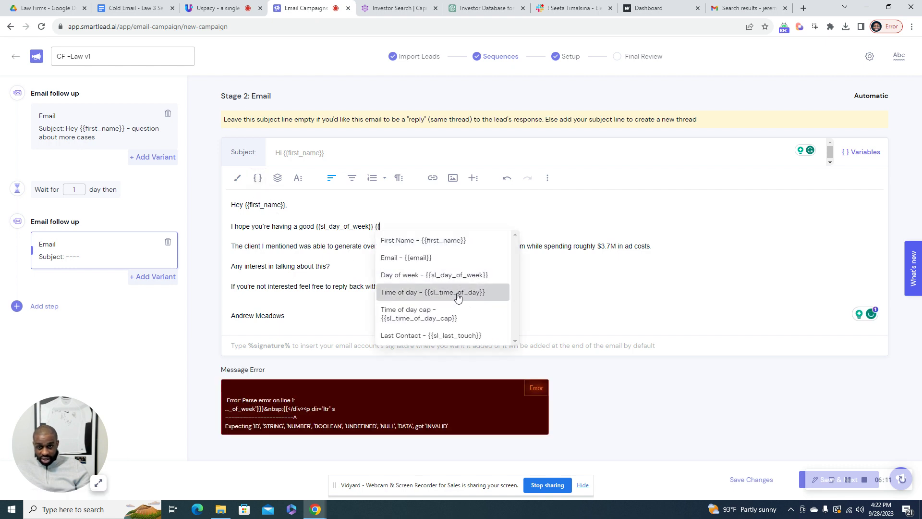
click(434, 294)
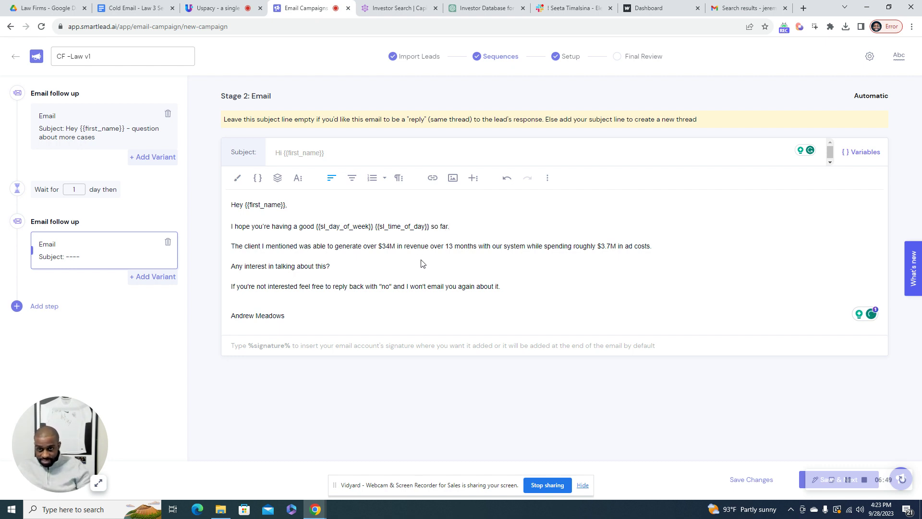
text(.)
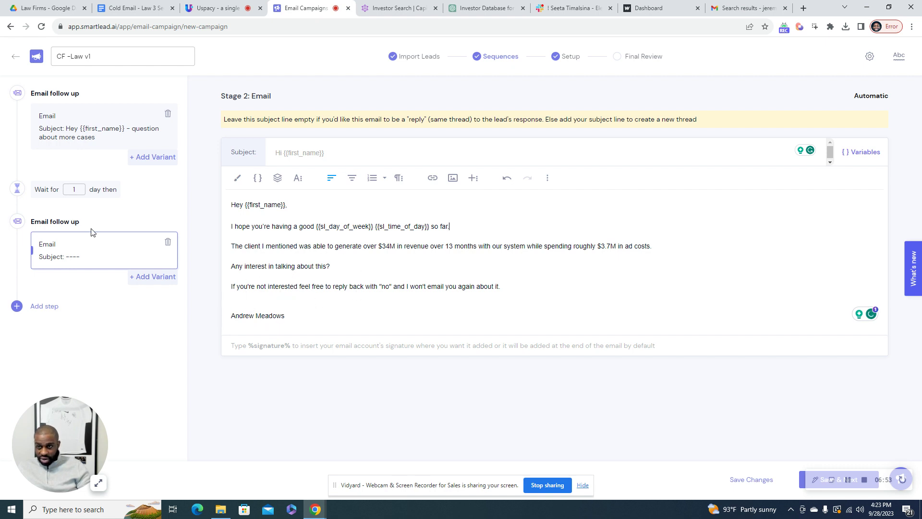
Set the first wait to 2 days, remove the blank line before the signature, and add a Stage 3 email.
click(81, 189)
text(2)
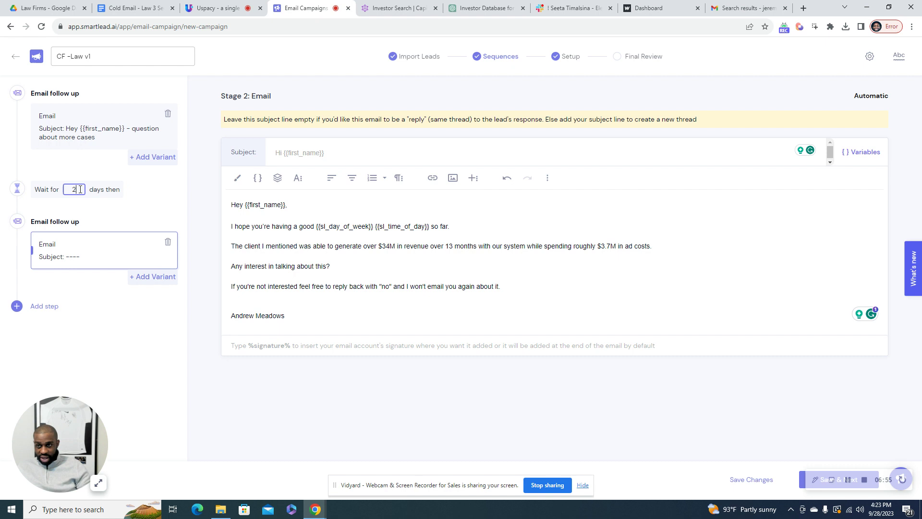
click(262, 304)
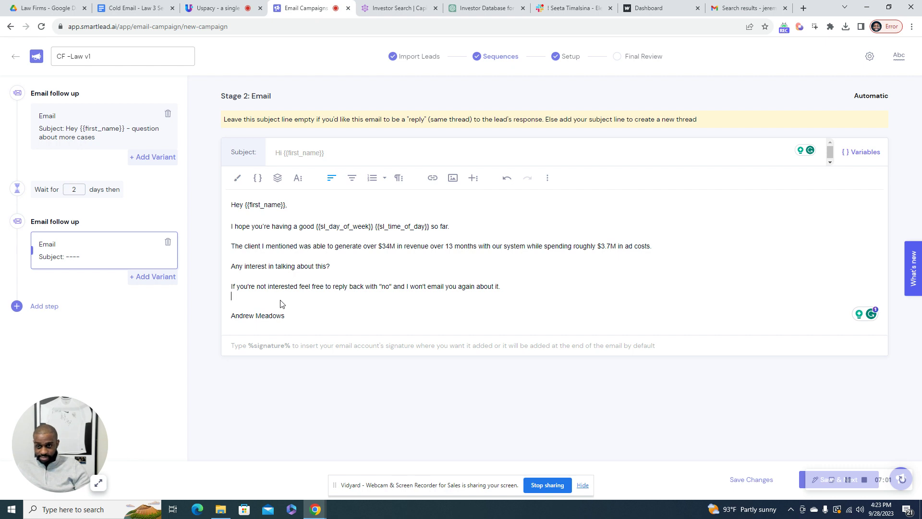
key(BackSpace)
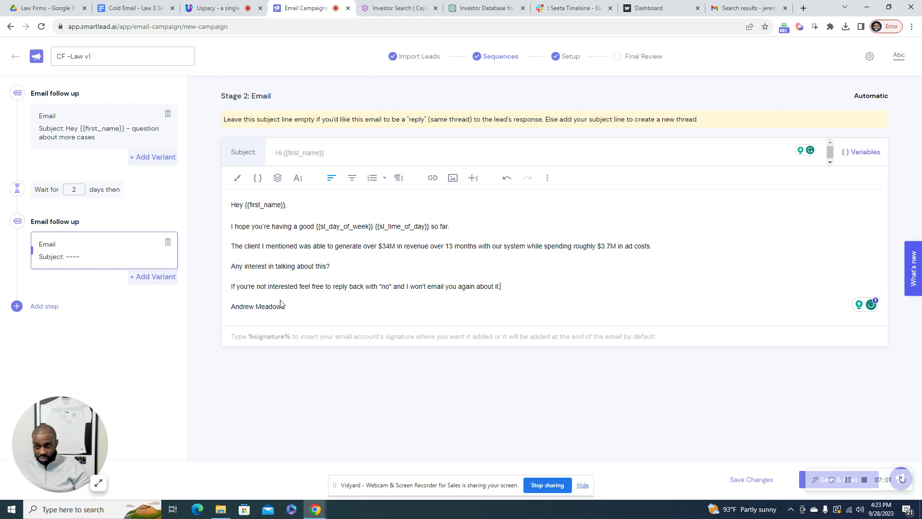
click(40, 309)
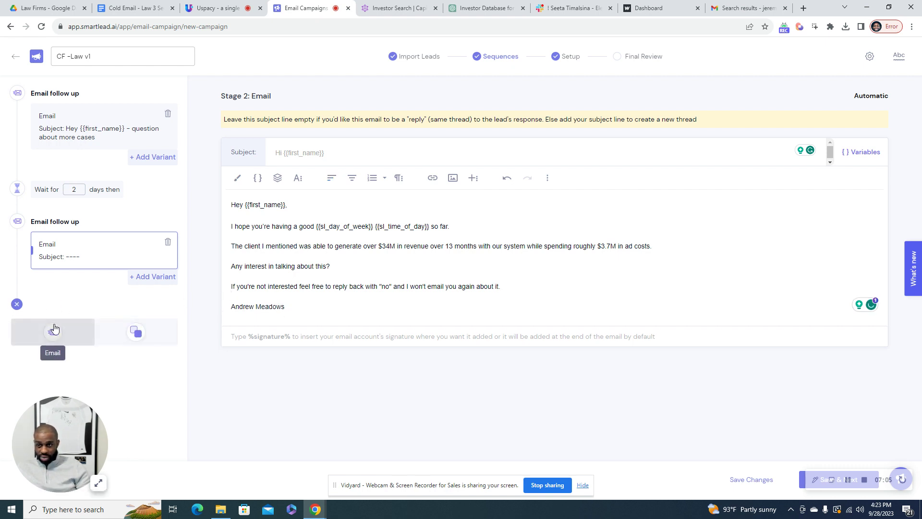
click(52, 324)
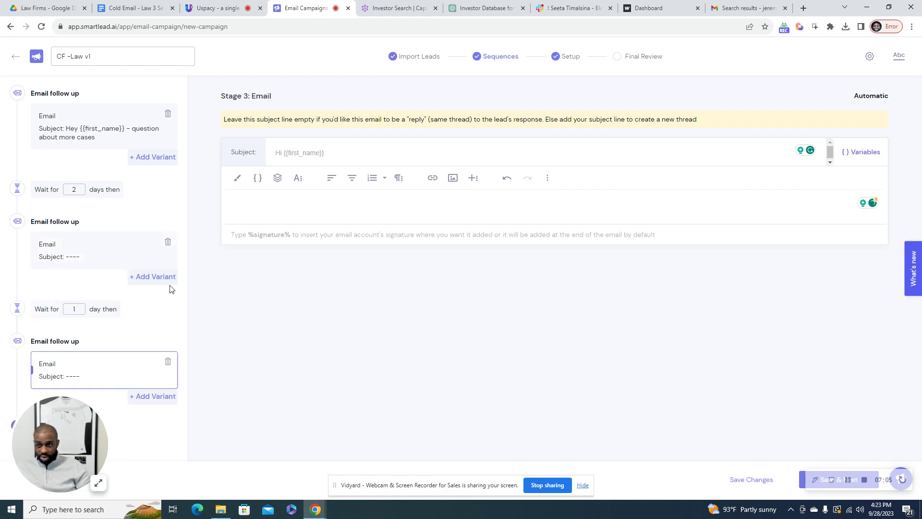
Set the second wait to 2 days, paste the doc's video-offer follow-up into Stage 3, and go to Final Review.
click(82, 306)
click(129, 8)
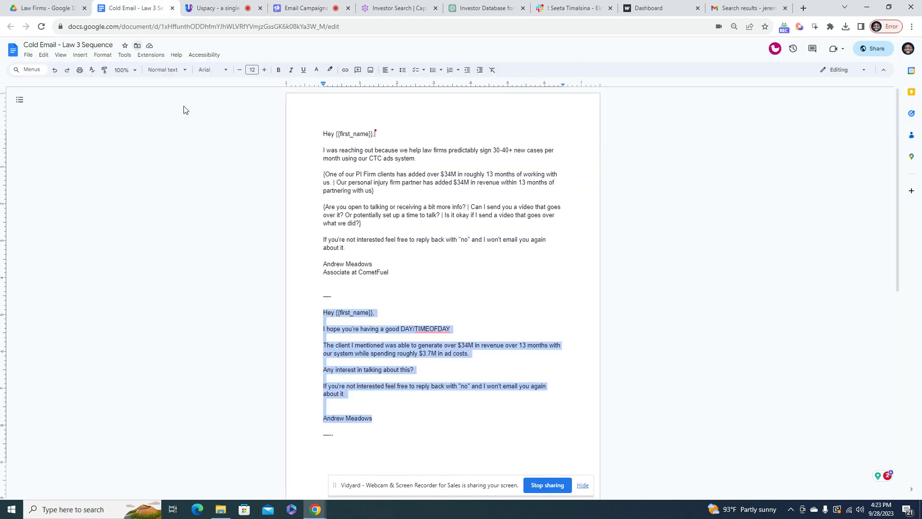
scroll(432, 317, down, 6)
drag(385, 295, 319, 249)
key(ctrl+c)
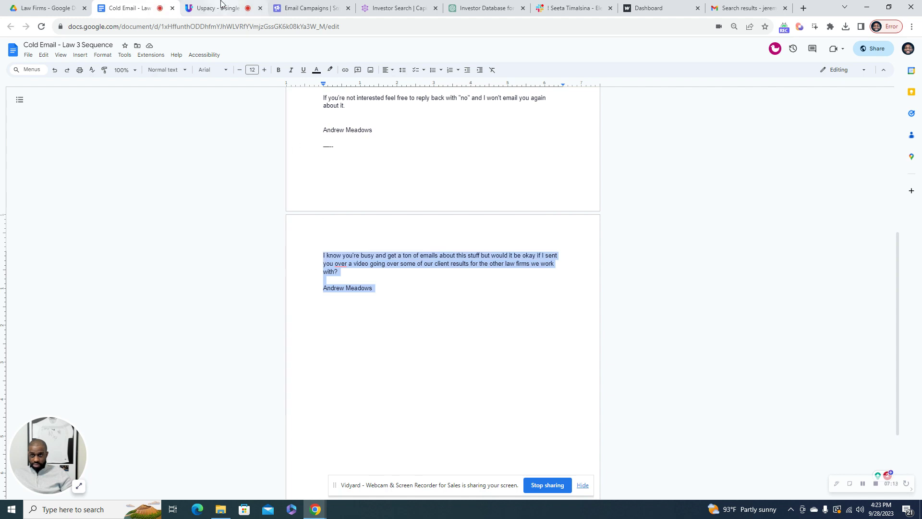
click(308, 7)
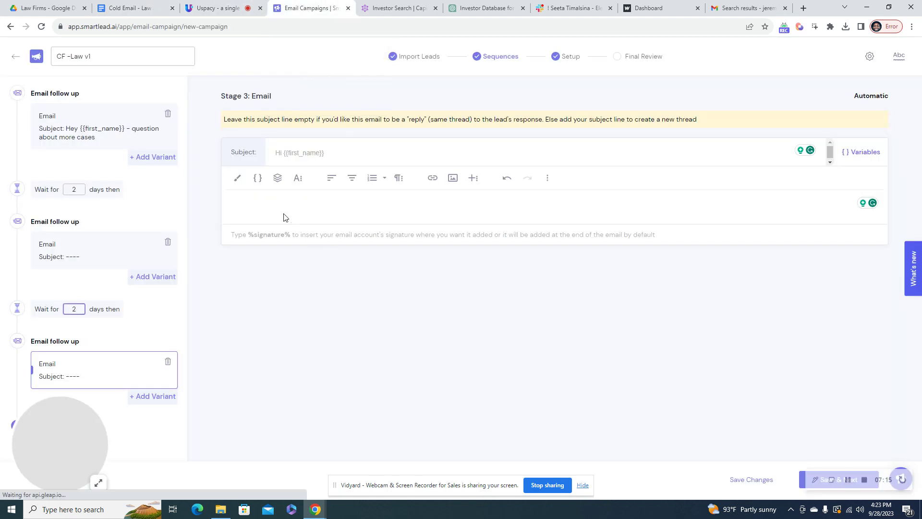
key(ctrl+v)
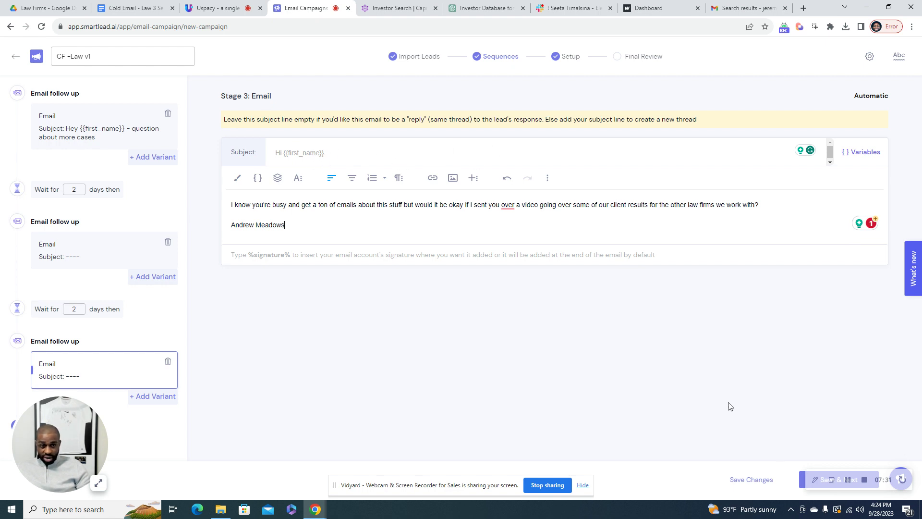
click(802, 485)
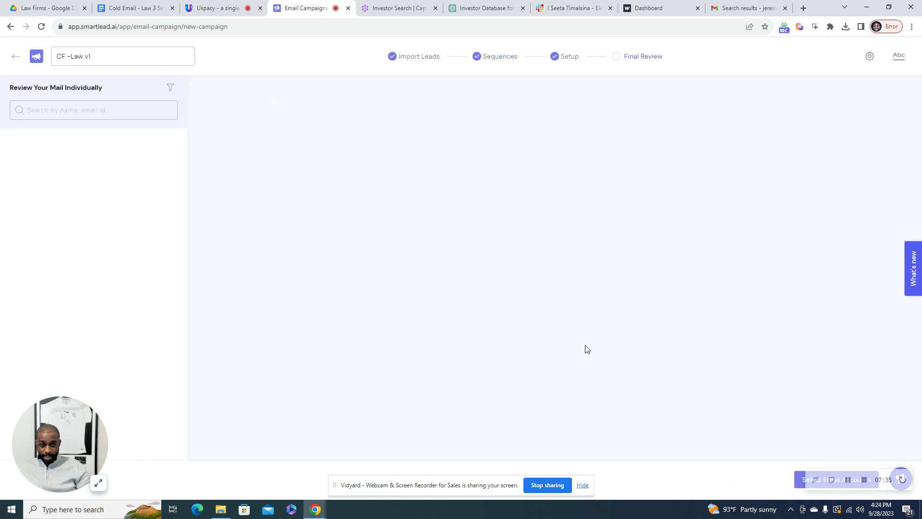
Open the sender account list and filter it by Client Name to one client's mailboxes.
click(565, 57)
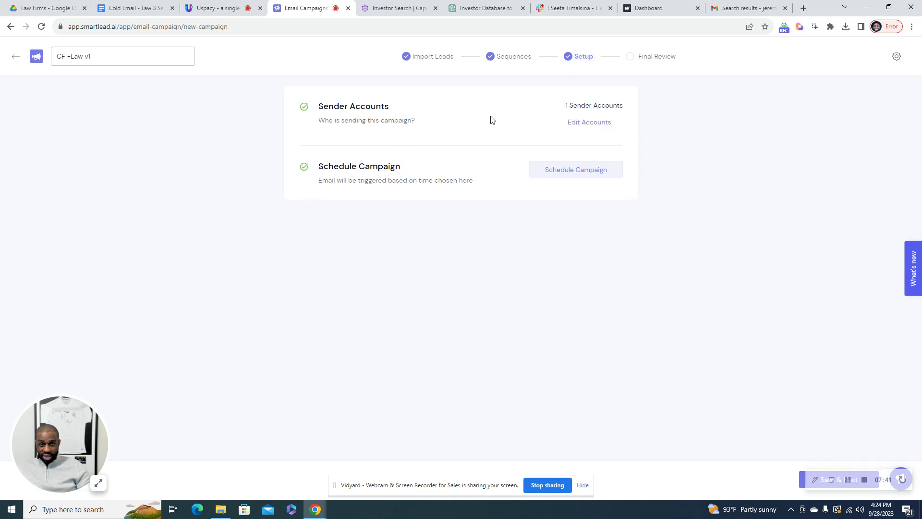
click(579, 125)
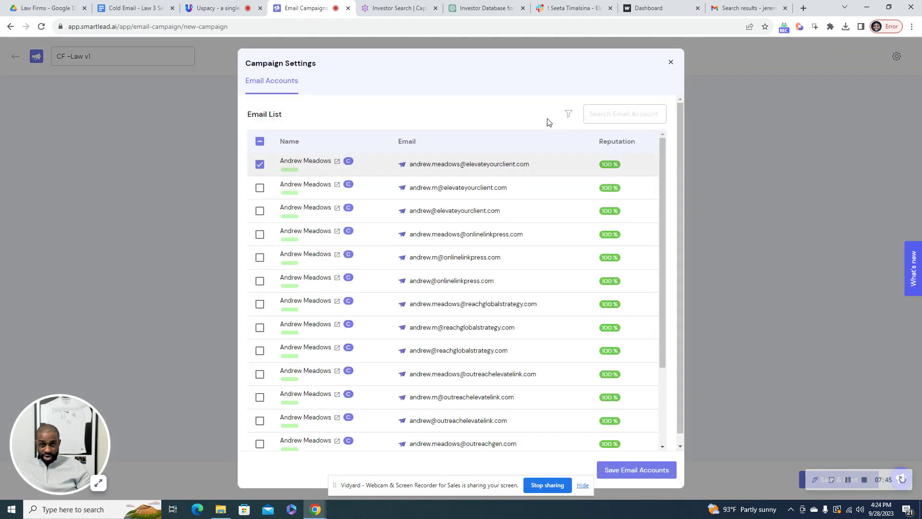
click(260, 163)
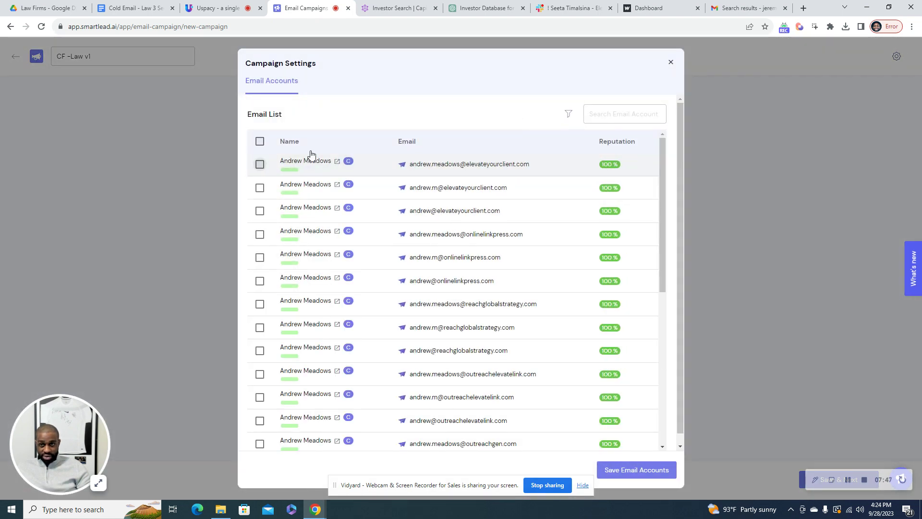
click(569, 114)
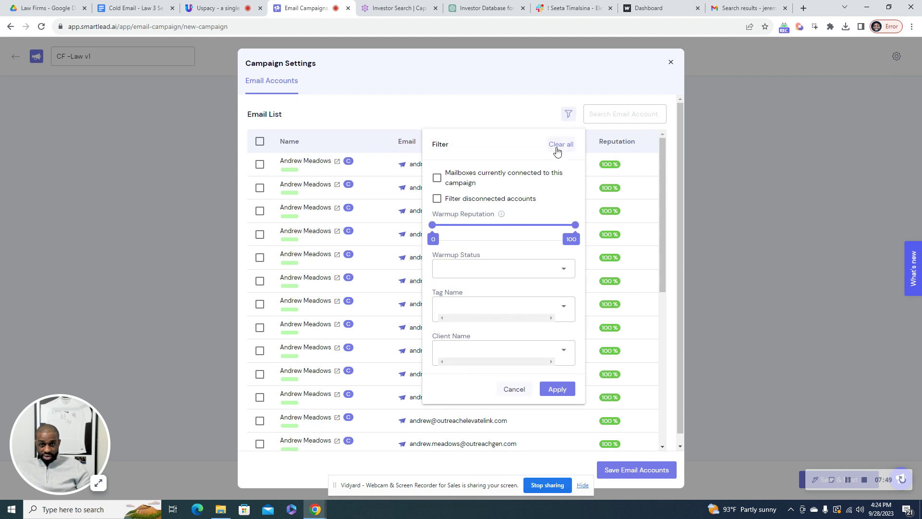
click(565, 349)
click(564, 350)
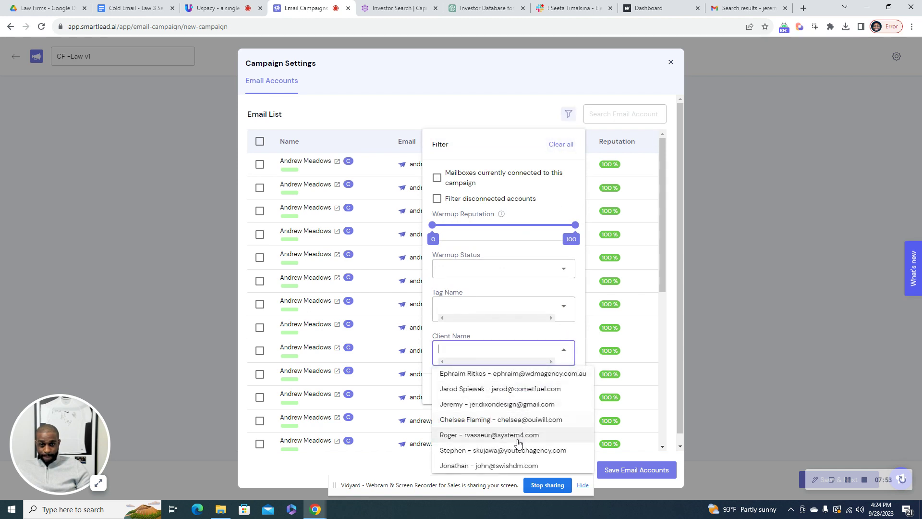
click(504, 389)
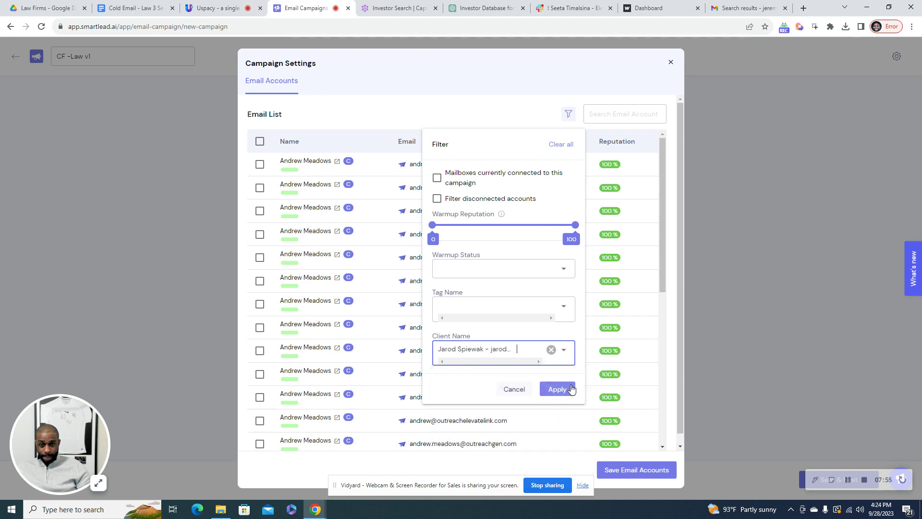
click(556, 387)
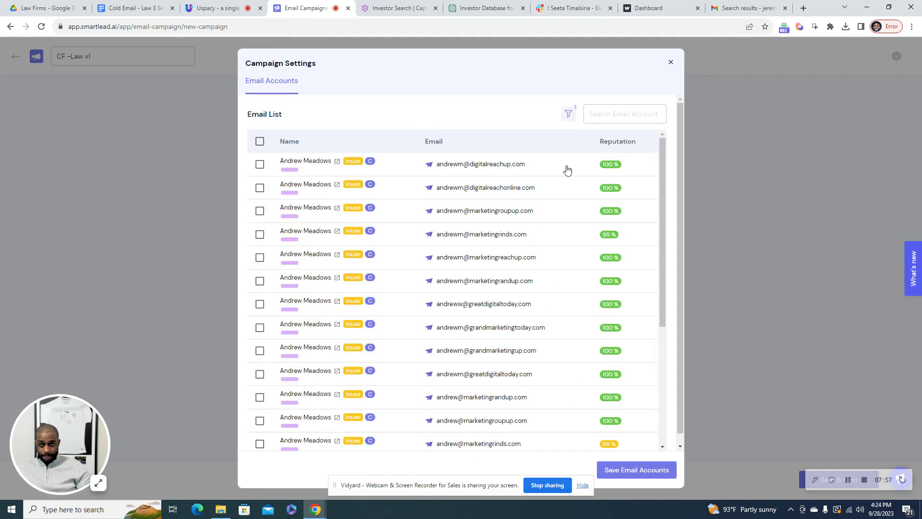
Select all 40 filtered accounts and save them as the campaign's senders.
scroll(568, 262, down, 10)
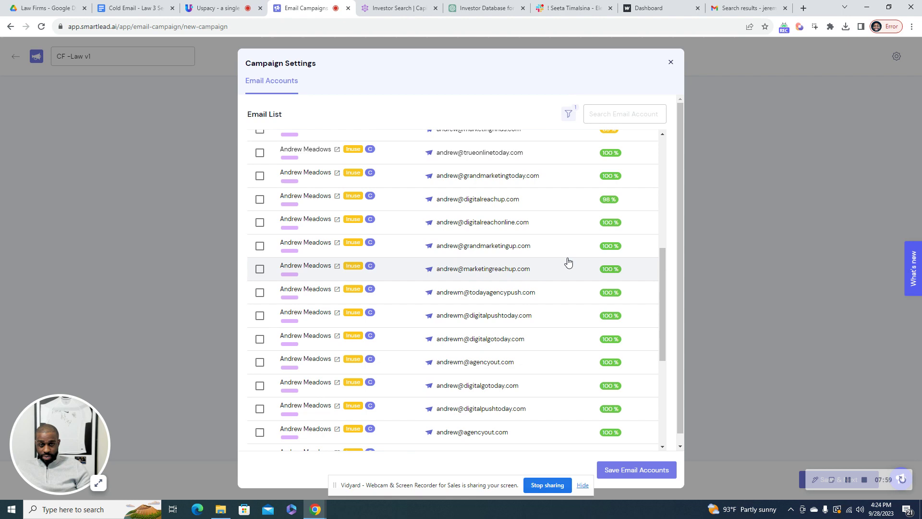
scroll(569, 264, down, 4)
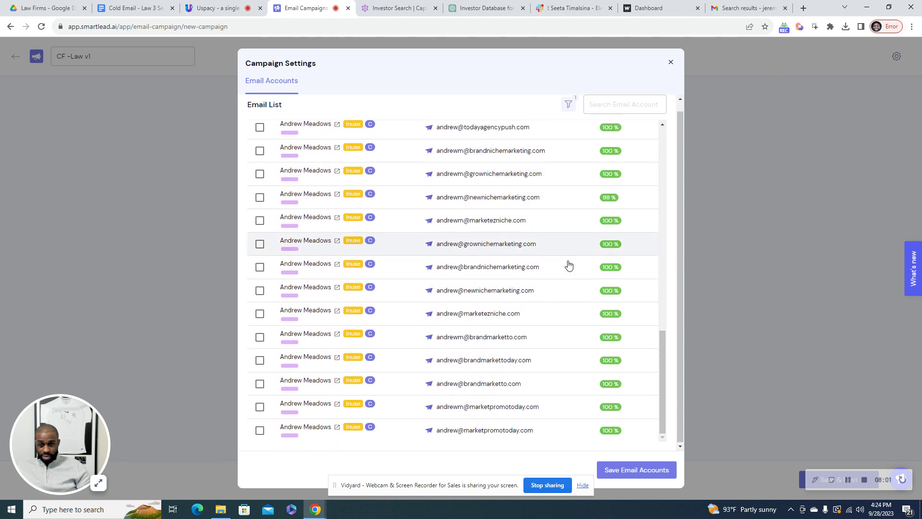
scroll(532, 251, up, 15)
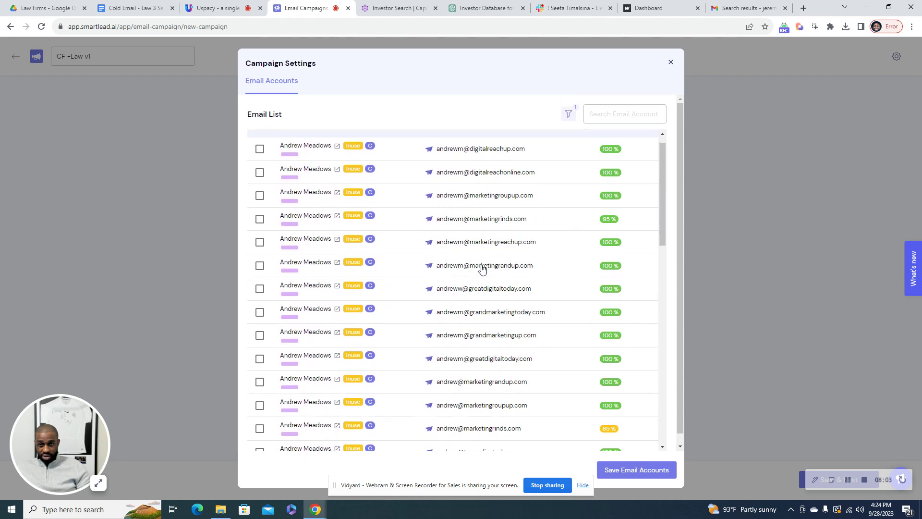
click(260, 142)
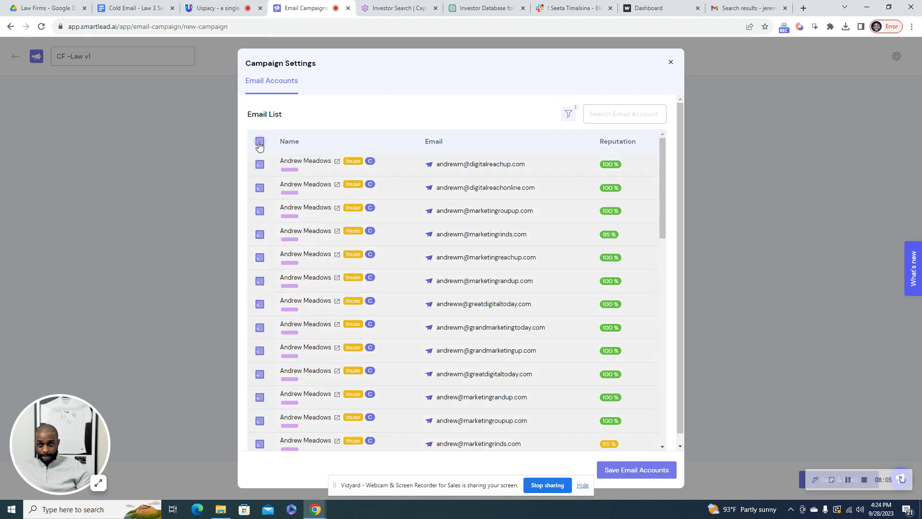
scroll(529, 234, down, 15)
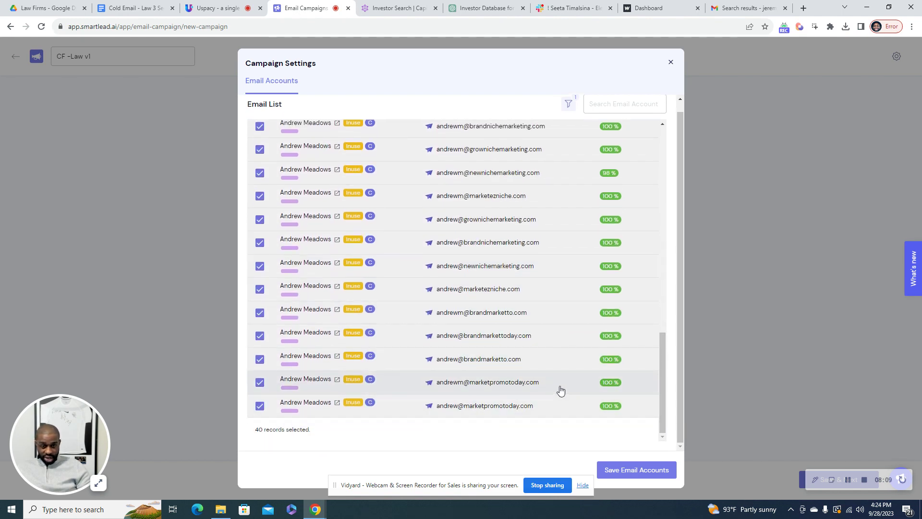
click(640, 470)
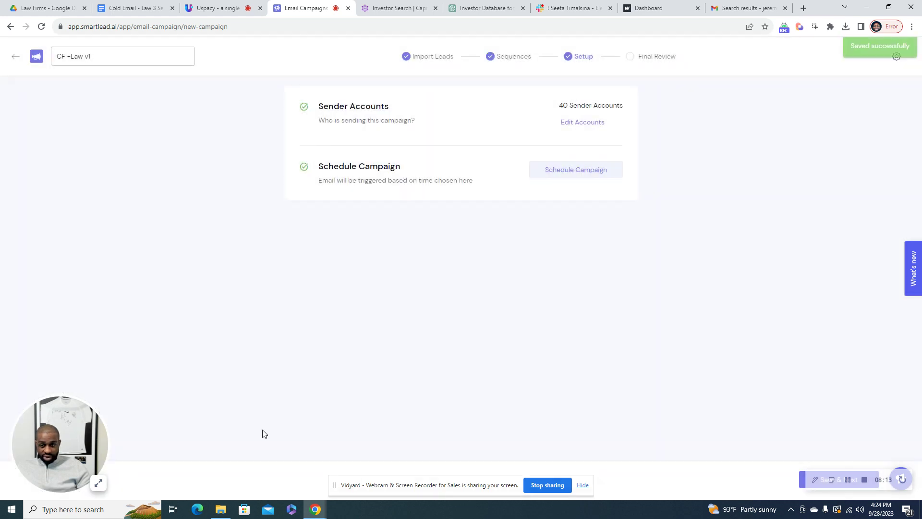
Raise the maximum new leads per day from 100 to 1200 in Schedule Settings.
click(566, 171)
click(326, 418)
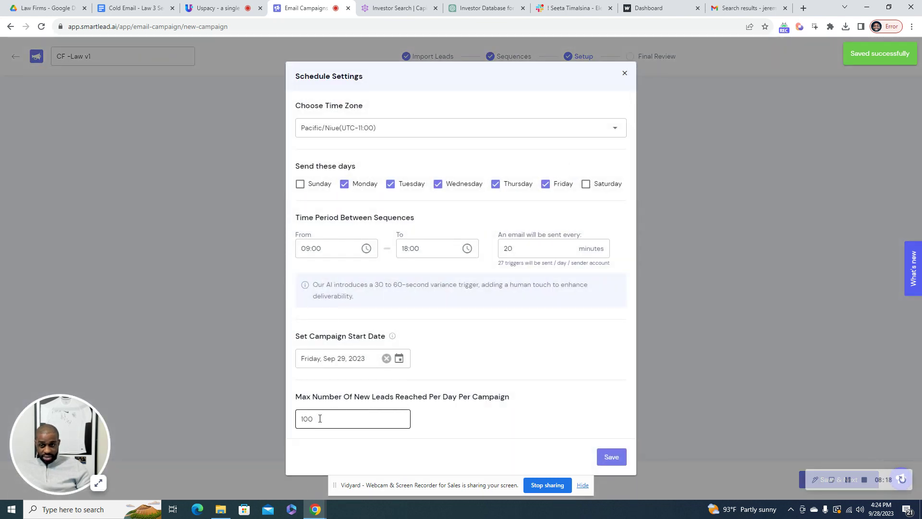
drag(331, 416, 300, 418)
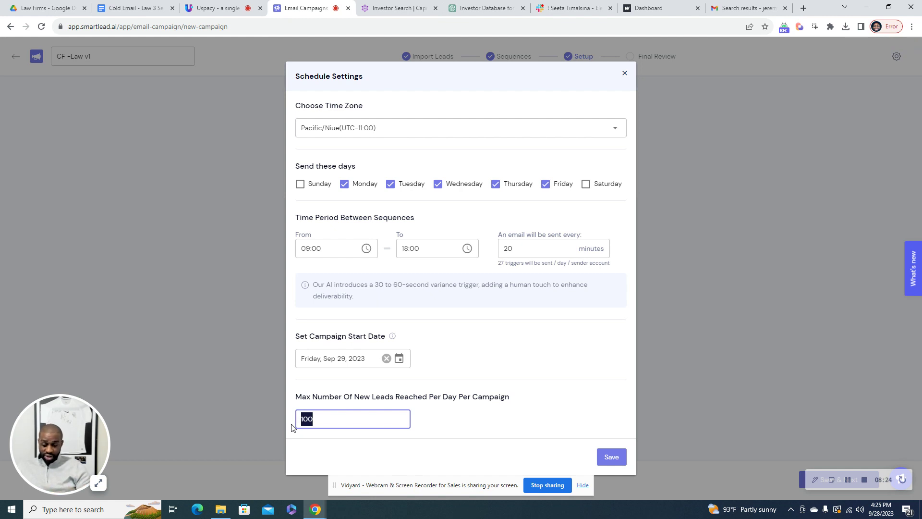
text(1200)
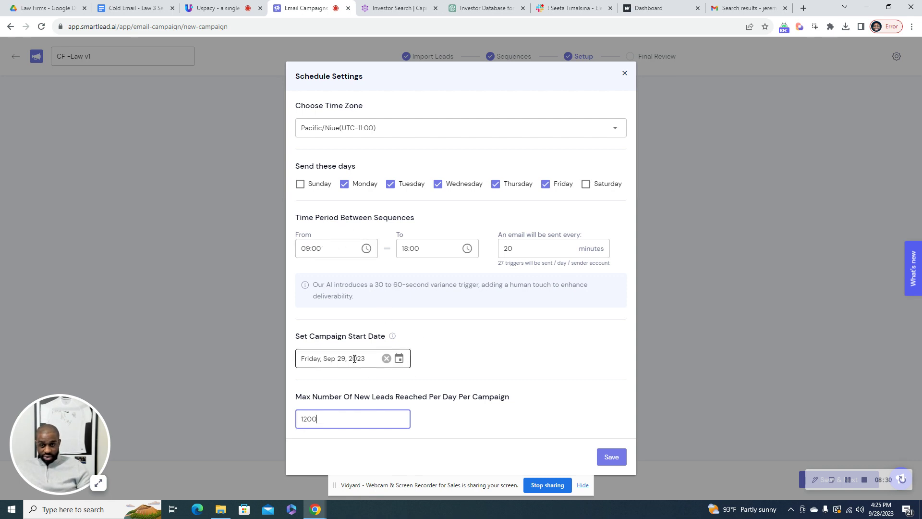
Search the time zone list for America/Indianapolis (UTC-05:00).
click(389, 126)
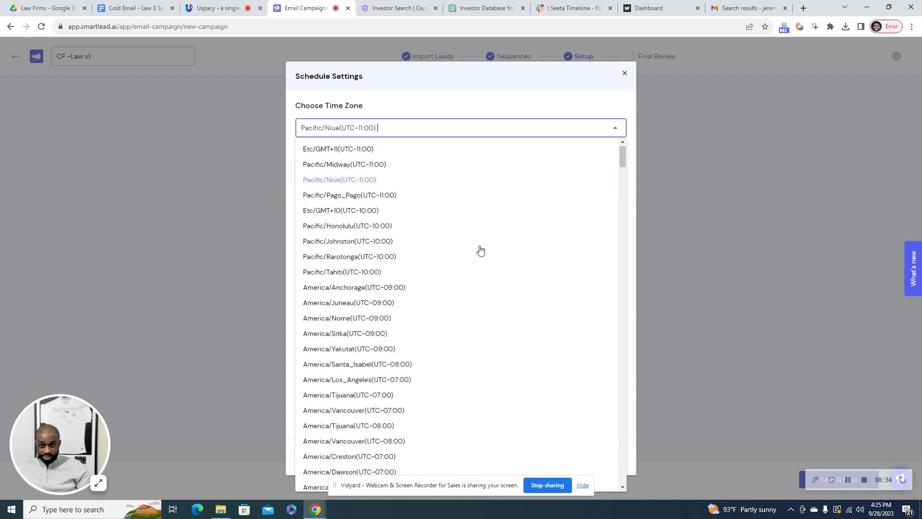
scroll(488, 267, down, 5)
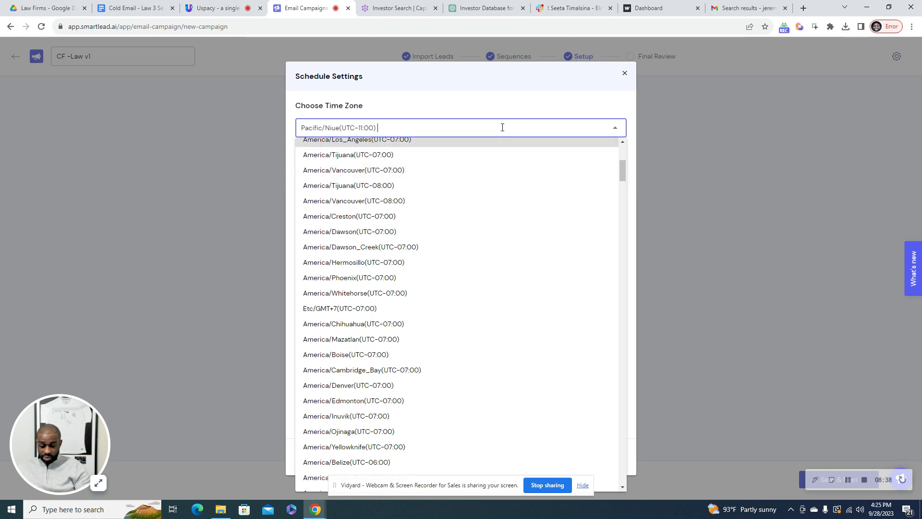
text(east)
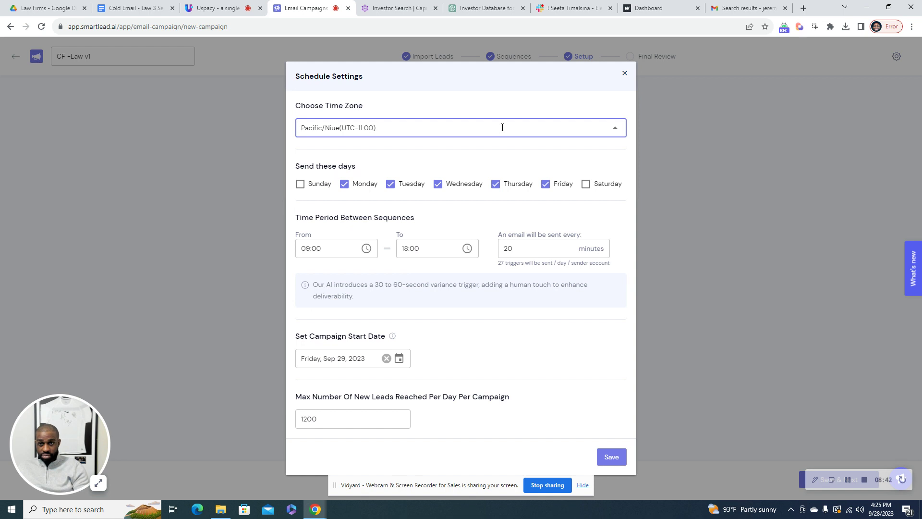
click(503, 128)
text(eastern)
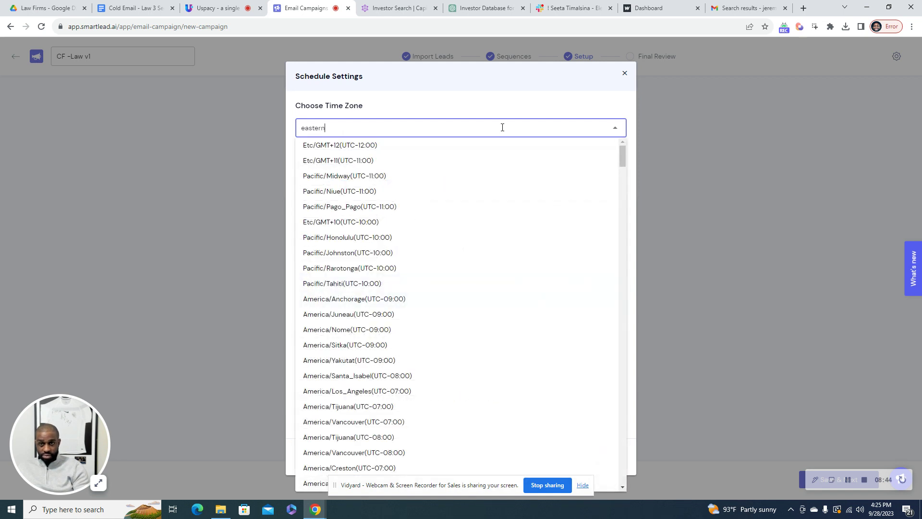
key(BackSpace)
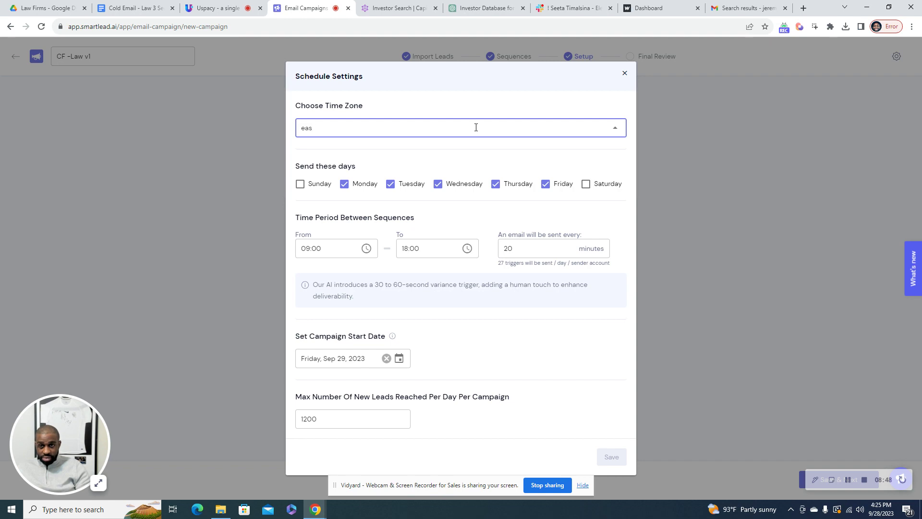
key(BackSpace)
key(BackSpace)
key(BackSpace)
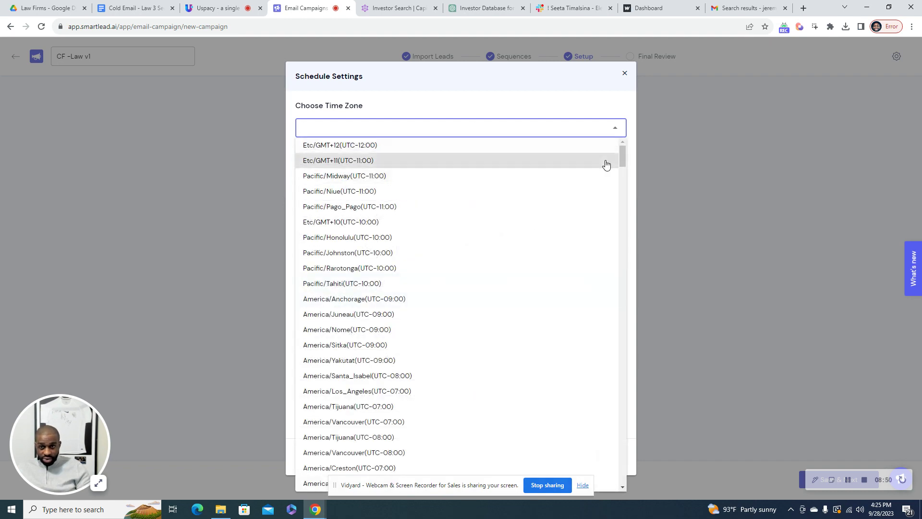
scroll(623, 192, down, 15)
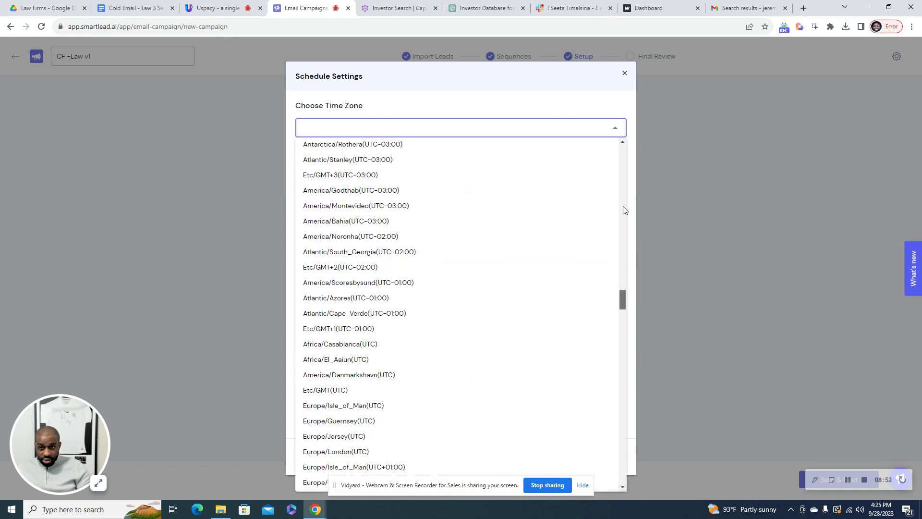
scroll(624, 210, down, 10)
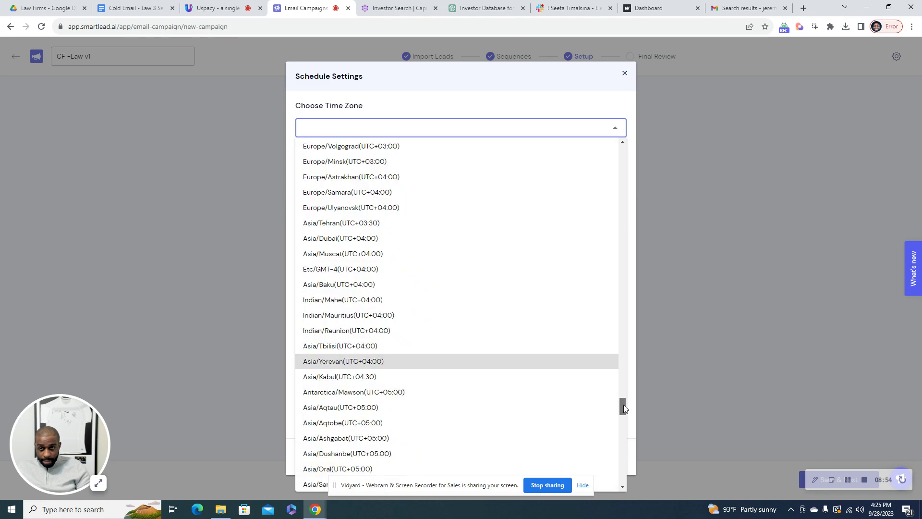
drag(624, 405, 628, 272)
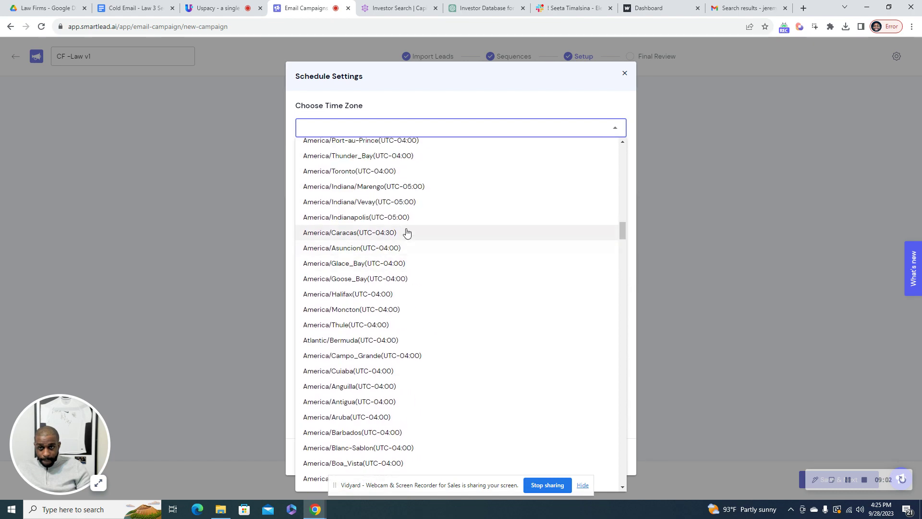
Choose the America/Indianapolis time zone and change the sending interval from 20 to 17 minutes.
click(393, 218)
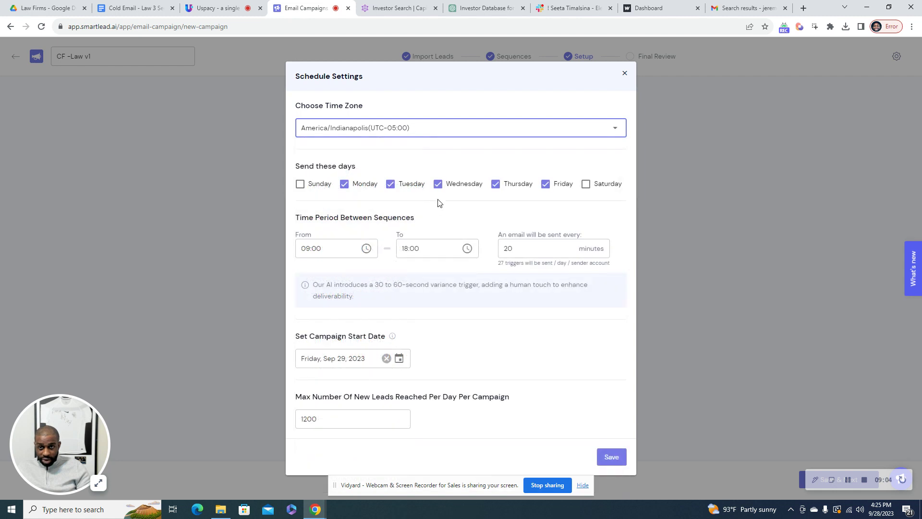
click(480, 211)
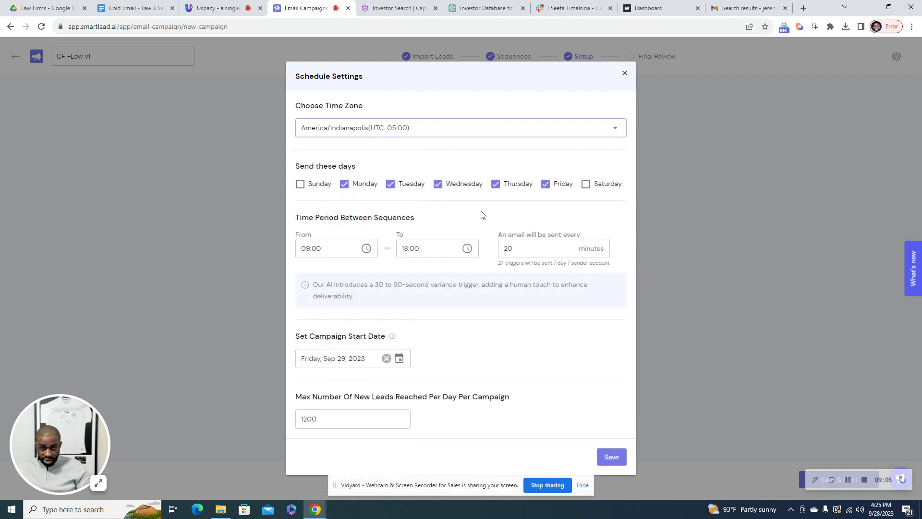
click(518, 249)
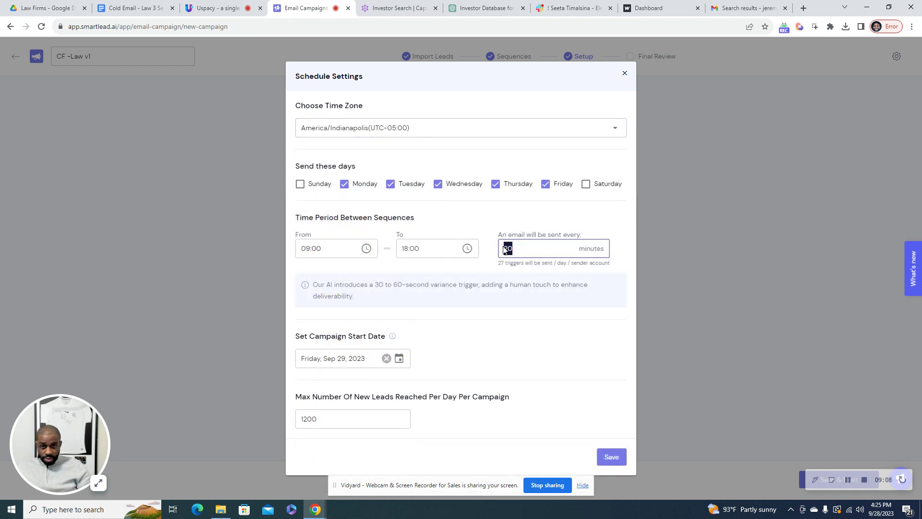
double_click(538, 247)
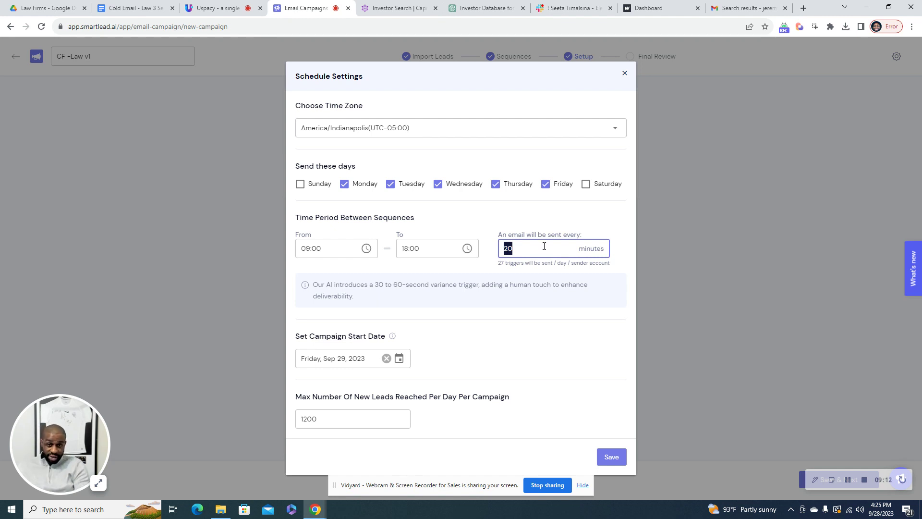
text(17)
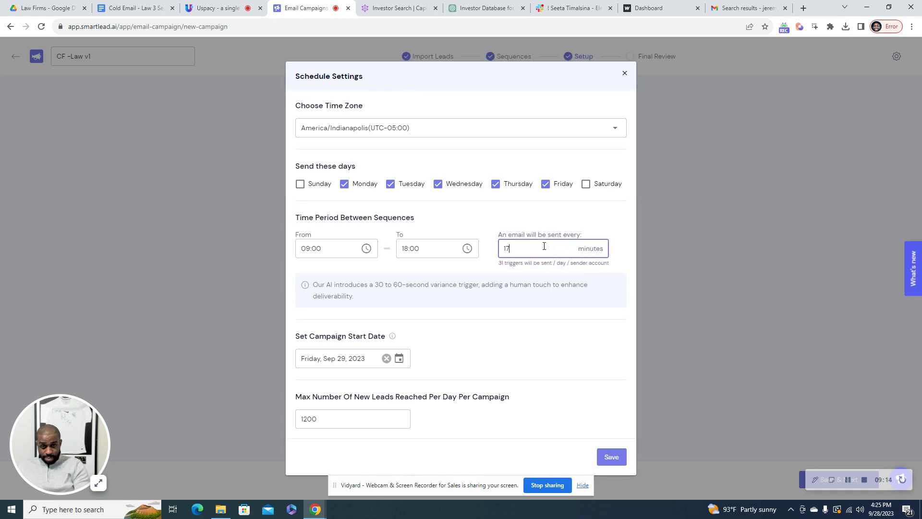
click(507, 265)
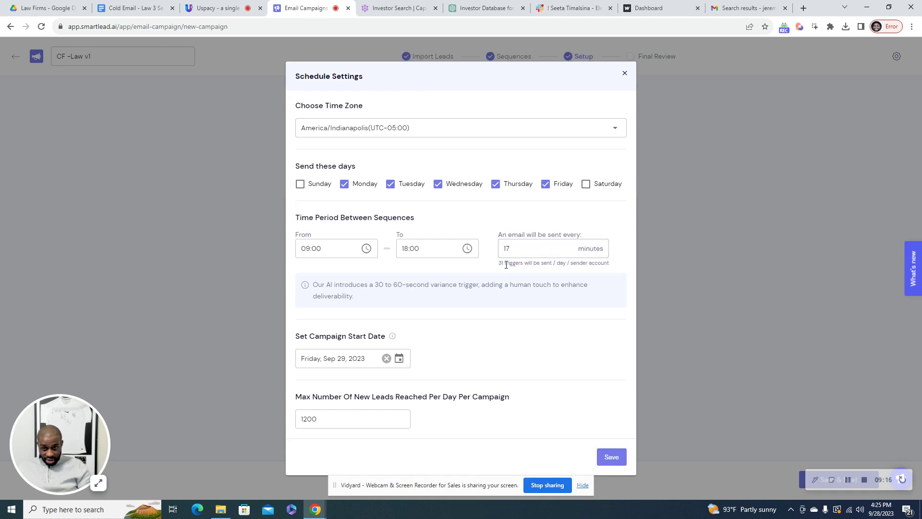
Add Saturday to the sending days, save the schedule, and continue to Final Review.
click(586, 188)
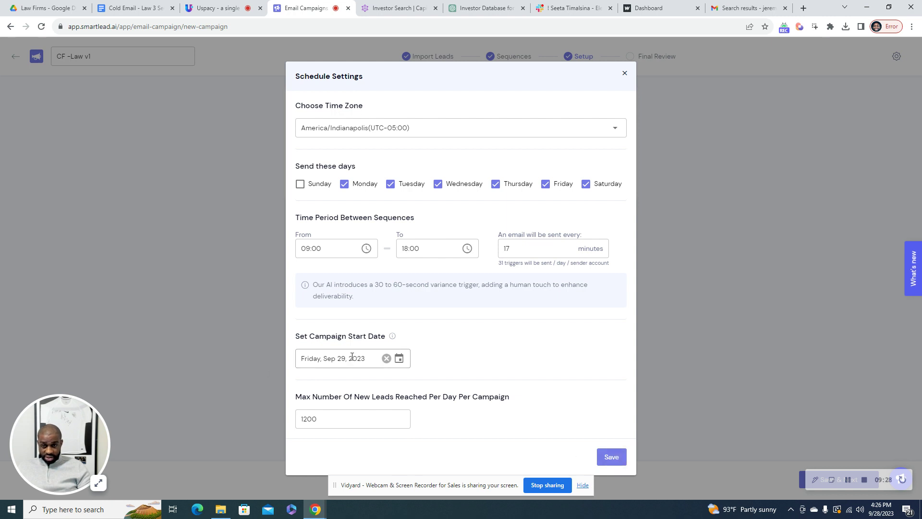
click(610, 457)
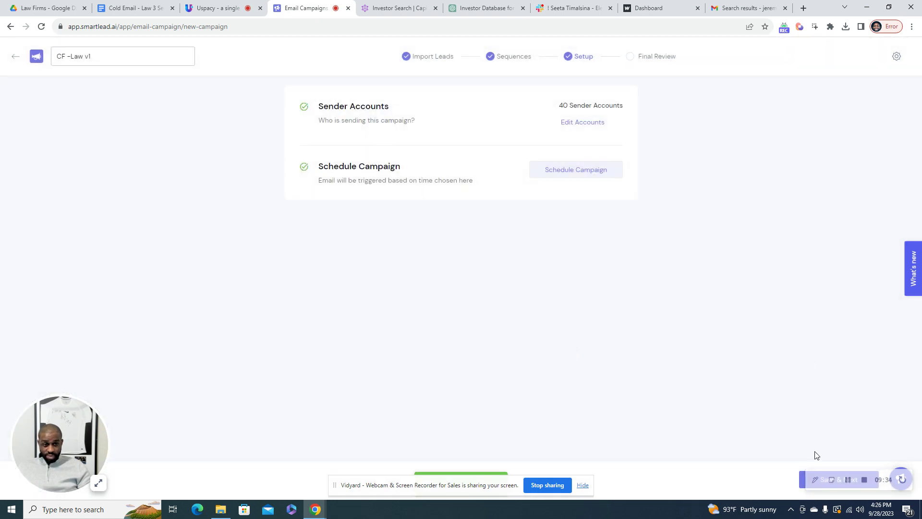
click(800, 481)
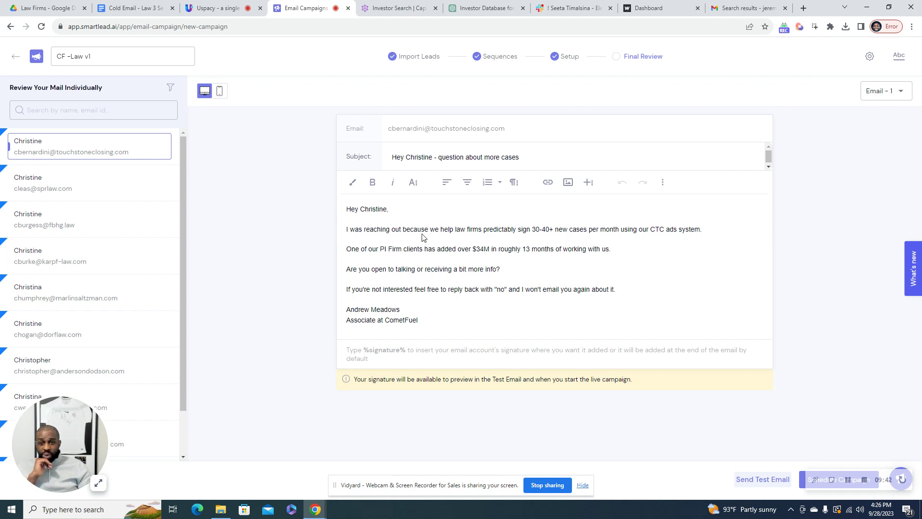
Preview the personalised first emails of four leads in the review list.
click(76, 179)
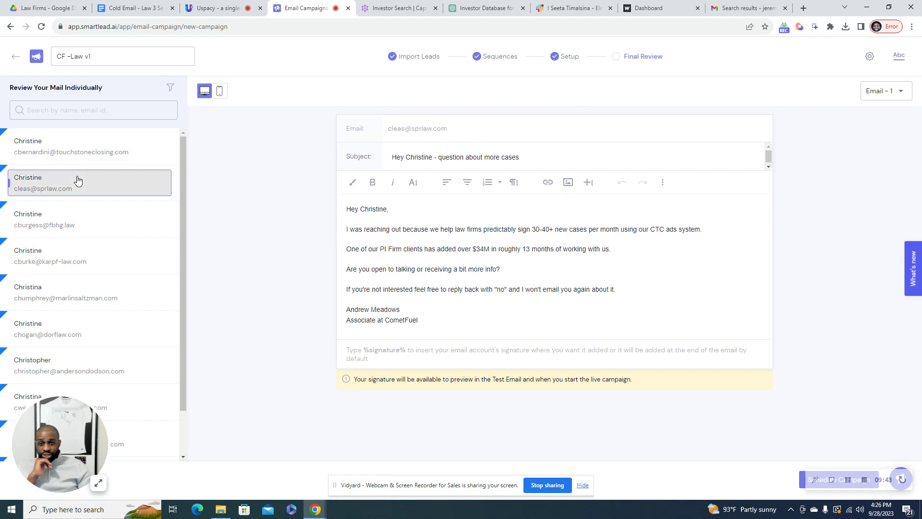
click(110, 233)
click(117, 261)
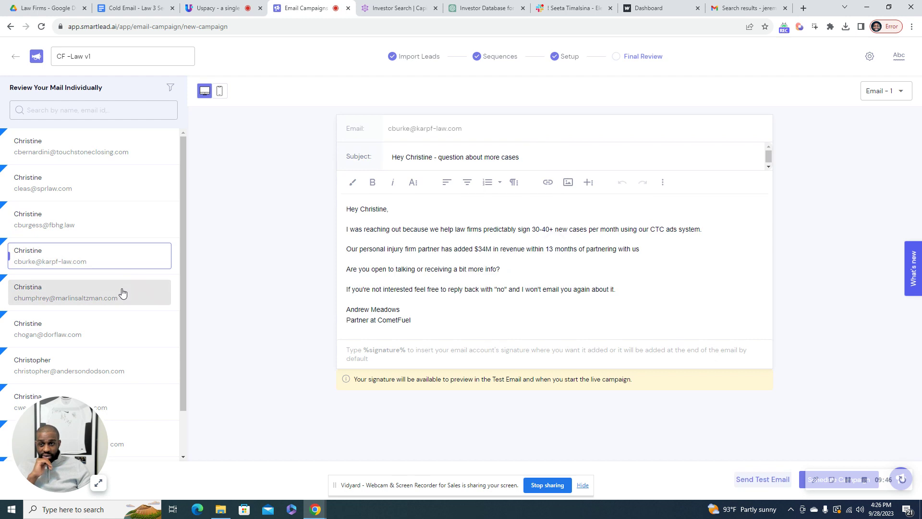
click(122, 293)
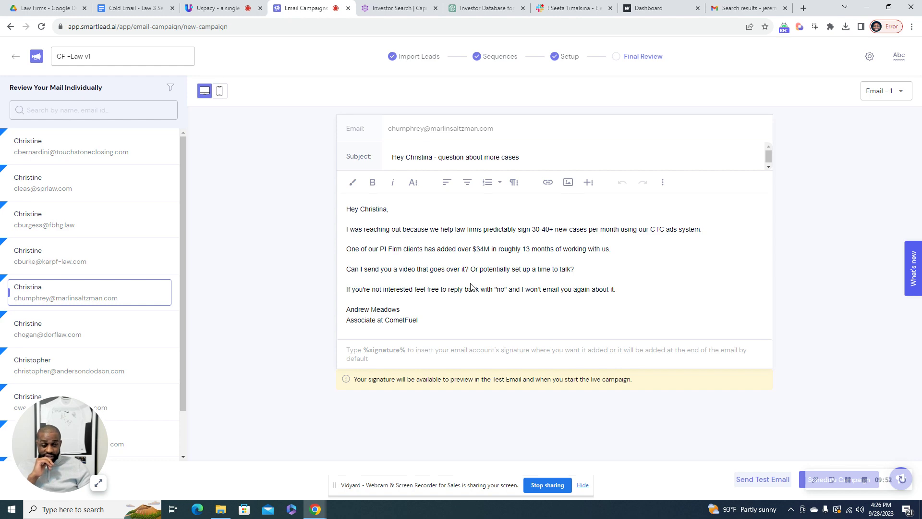
Start a test email and retype the domain of the test recipient address.
click(752, 483)
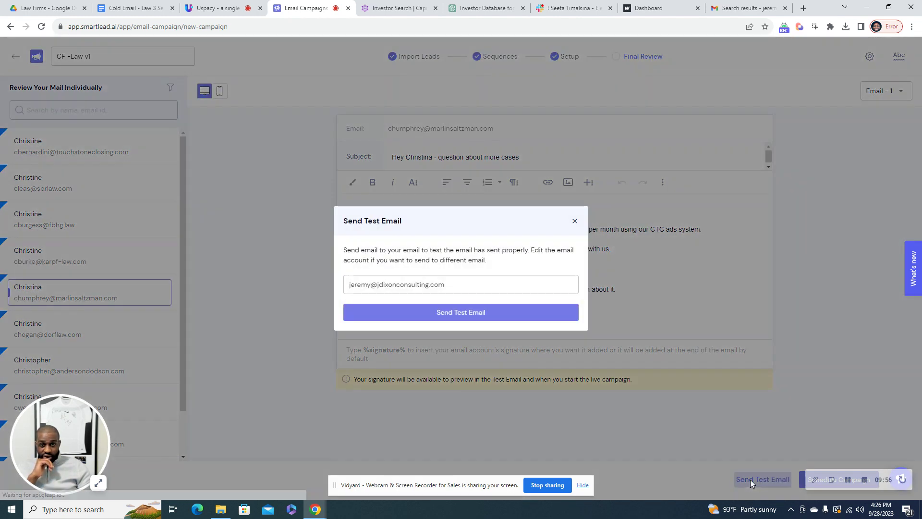
drag(462, 286, 380, 289)
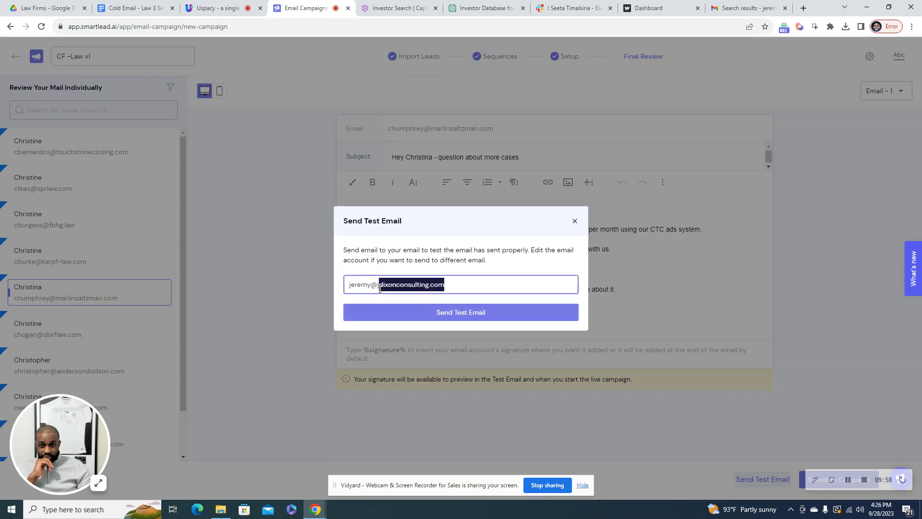
text(elevate)
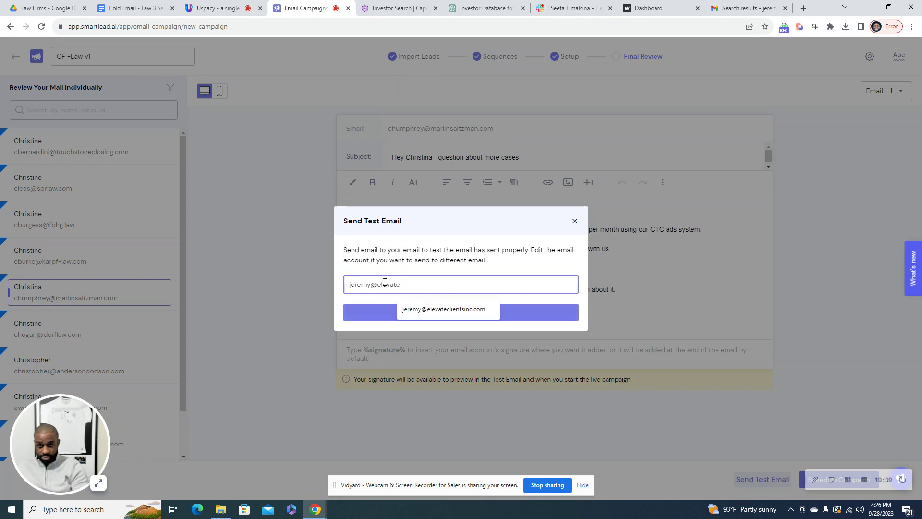
text(clientsinc.com)
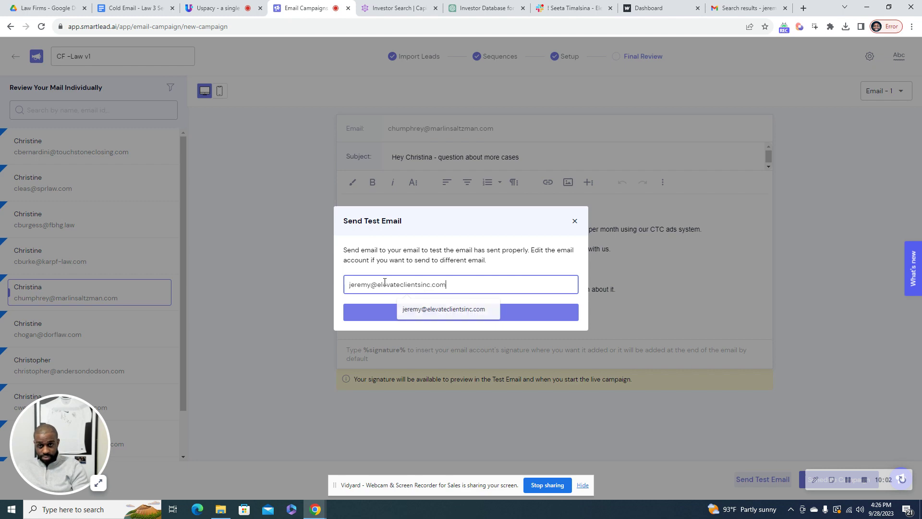
Send the test email, confirm 'question about more cases' arrived in Gmail, and return to Smartlead.
click(468, 313)
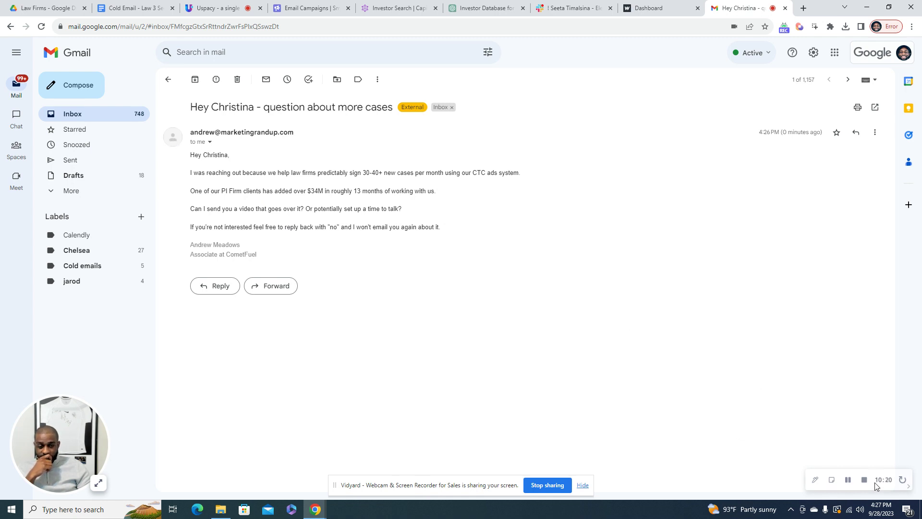
click(288, 8)
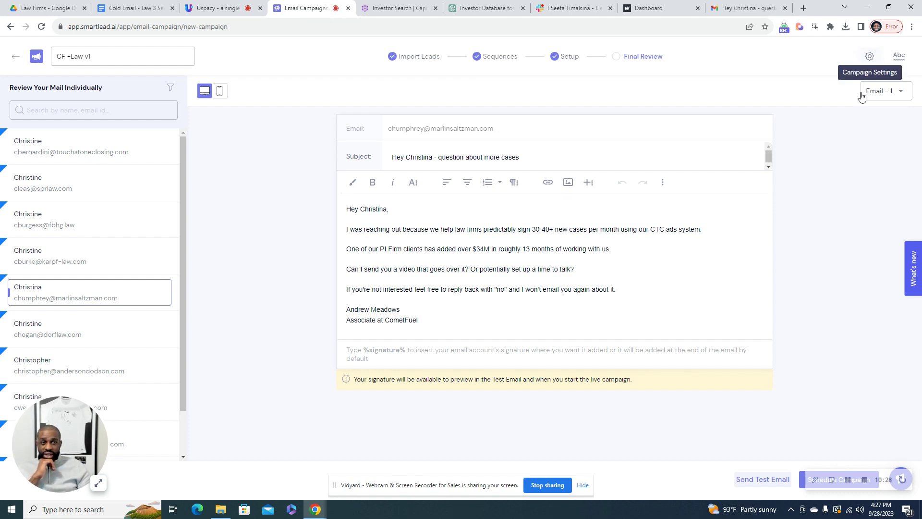
Turn off email-open tracking and set sending priority to 30% follow-ups, 70% new leads.
click(870, 56)
scroll(373, 261, down, 1)
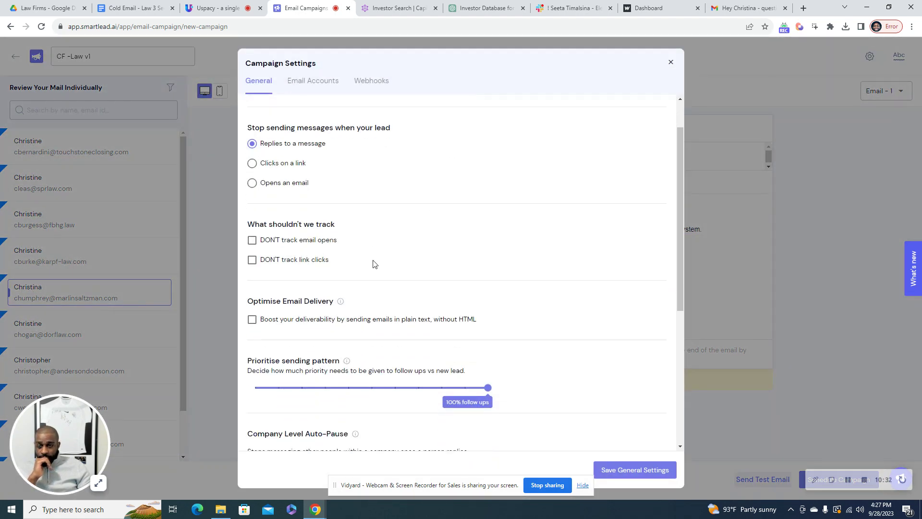
click(251, 241)
scroll(558, 298, down, 2)
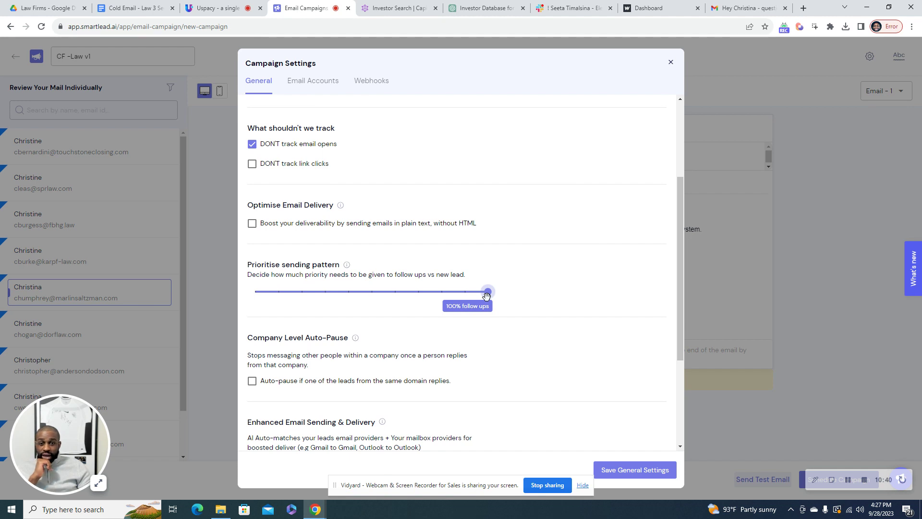
drag(487, 296, 325, 300)
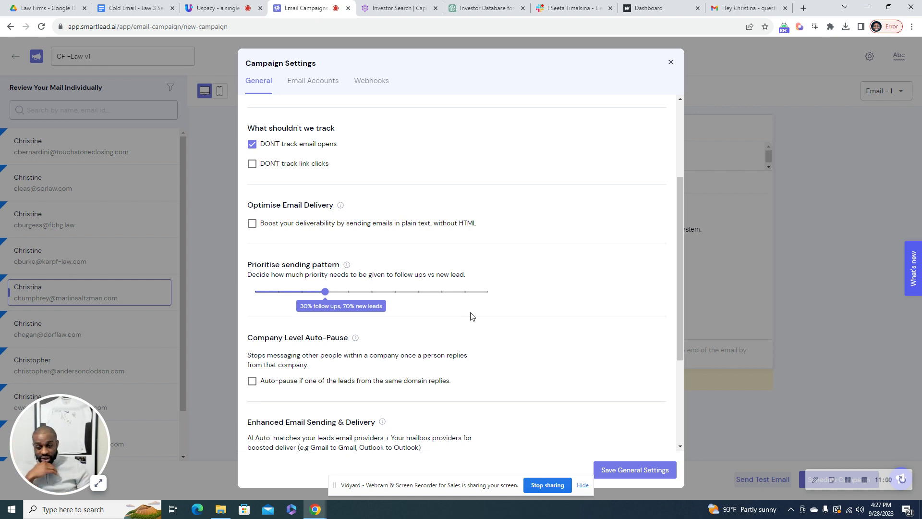
scroll(483, 308, down, 2)
Turn on Intelli-categorise replies, leaving the category list unchanged, and save the general settings.
scroll(362, 297, down, 1)
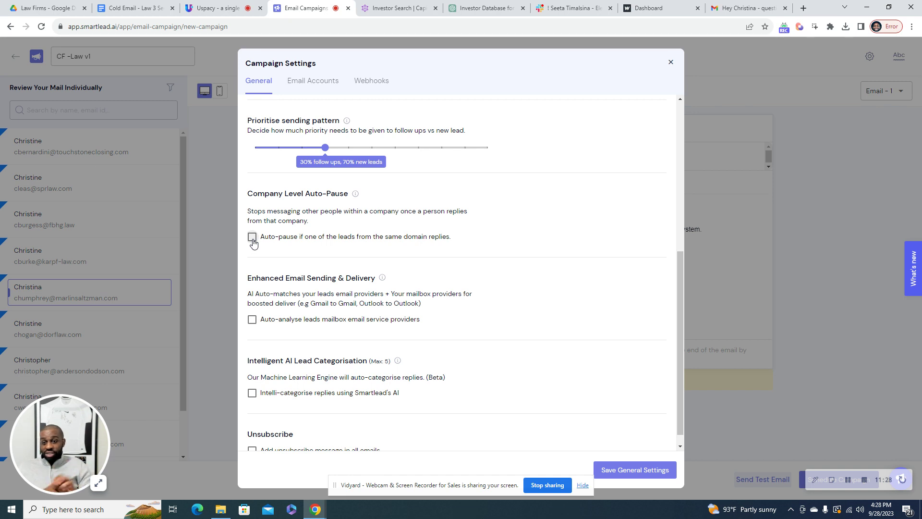
scroll(254, 288, down, 1)
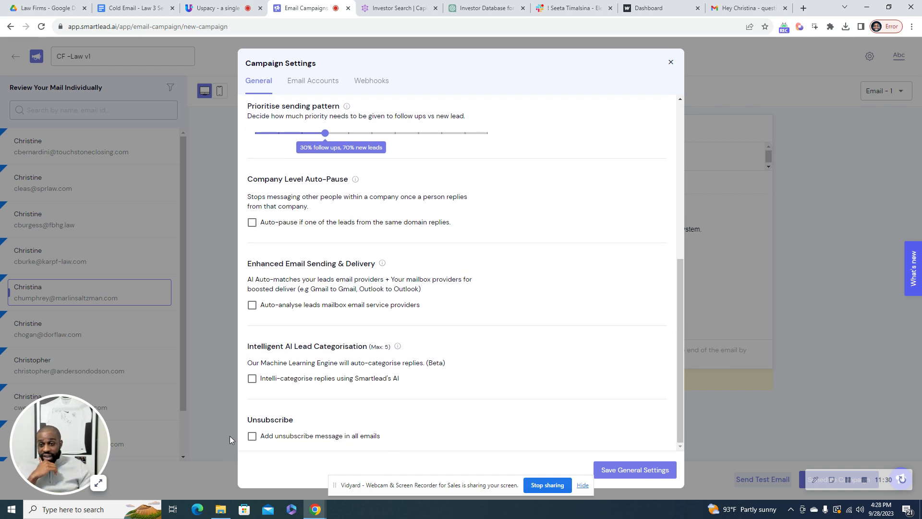
click(252, 379)
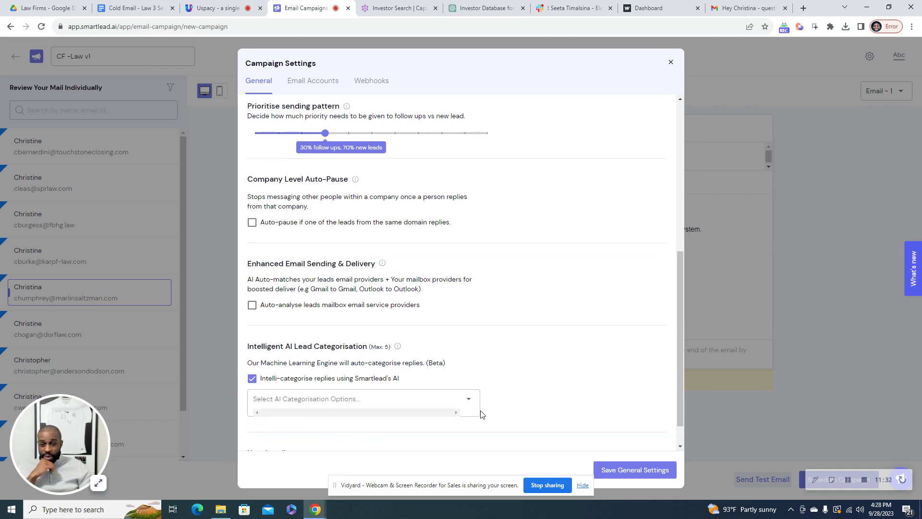
scroll(480, 412, down, 2)
click(468, 372)
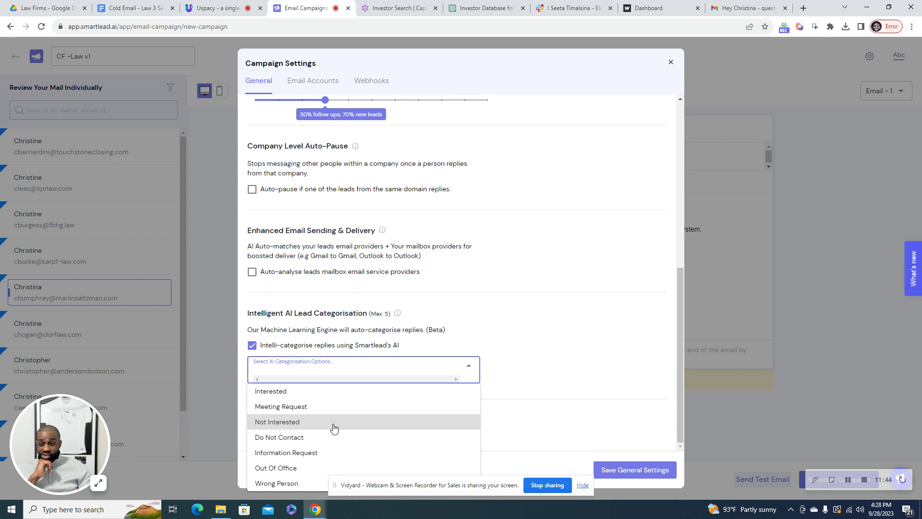
click(535, 414)
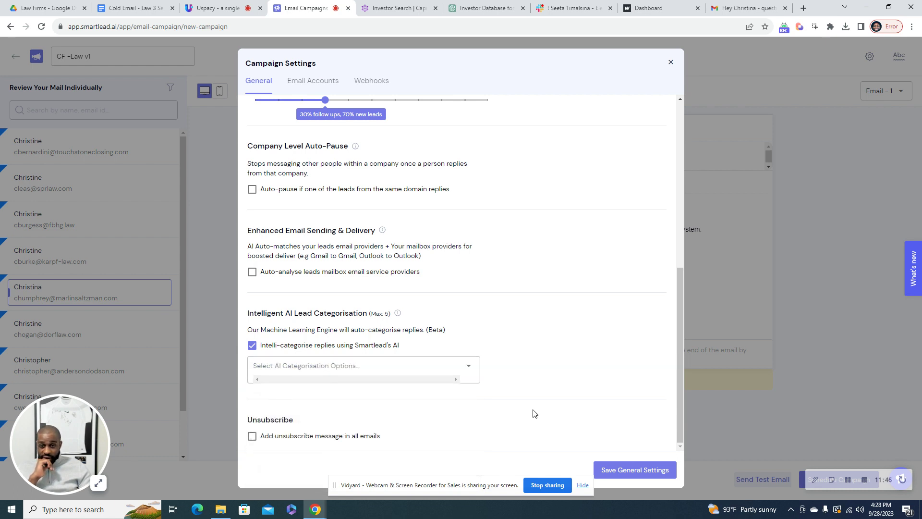
click(641, 471)
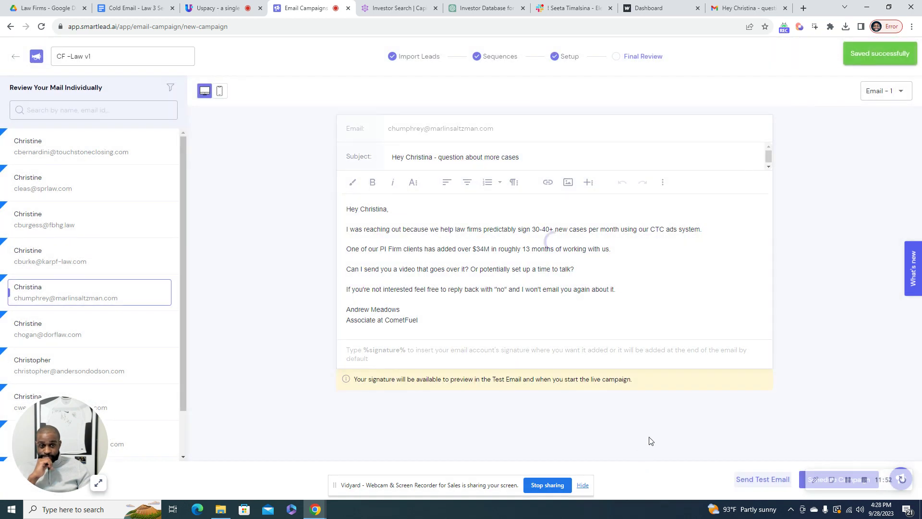
Schedule the CF -Law v1 campaign and check its Sequence Breakup shows three steps.
click(802, 484)
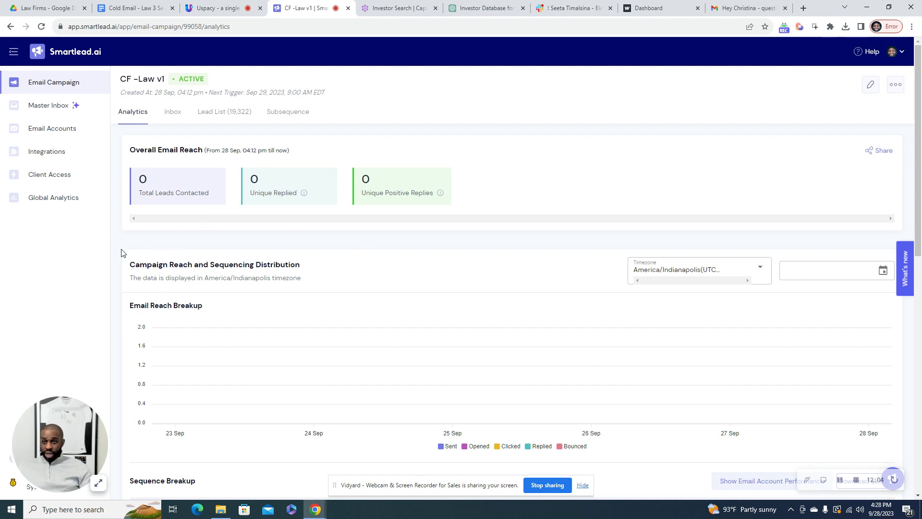
scroll(121, 252, down, 5)
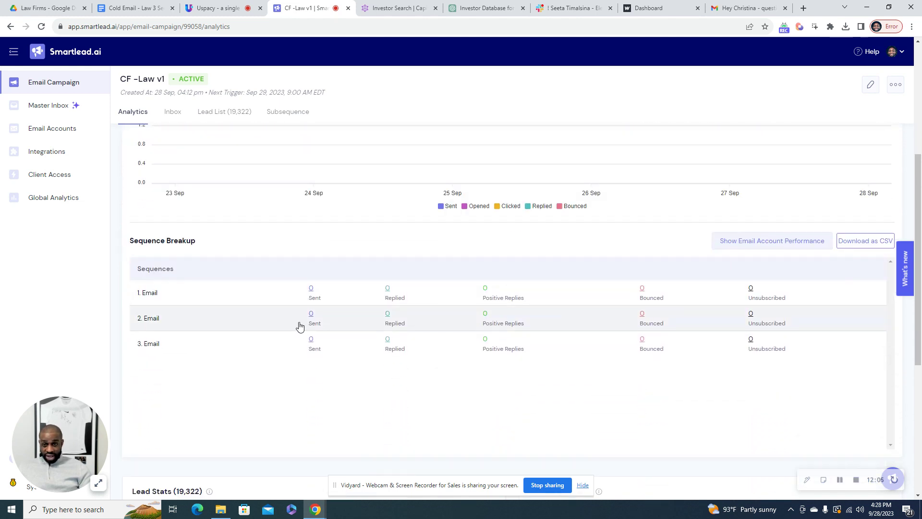
scroll(167, 364, up, 5)
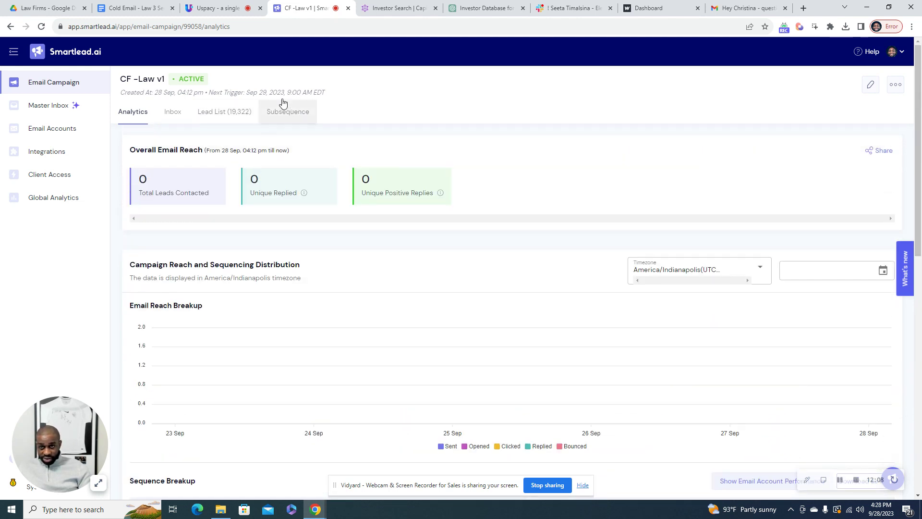